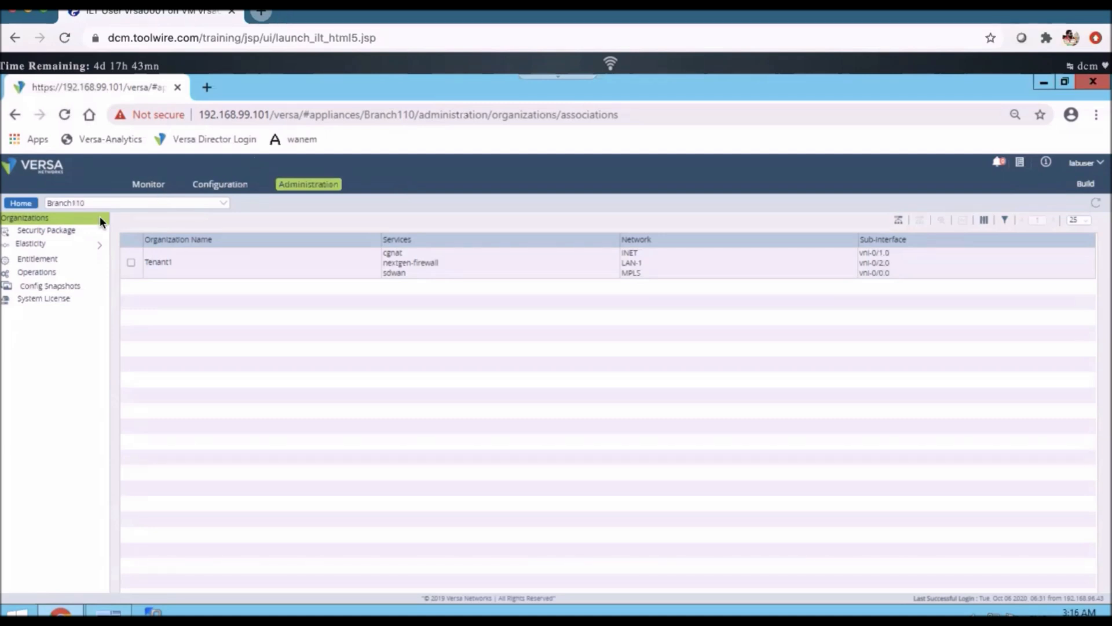
Open Branch110's Networking > Interfaces list and bring up vni-0/2 for editing
left_click(220, 185)
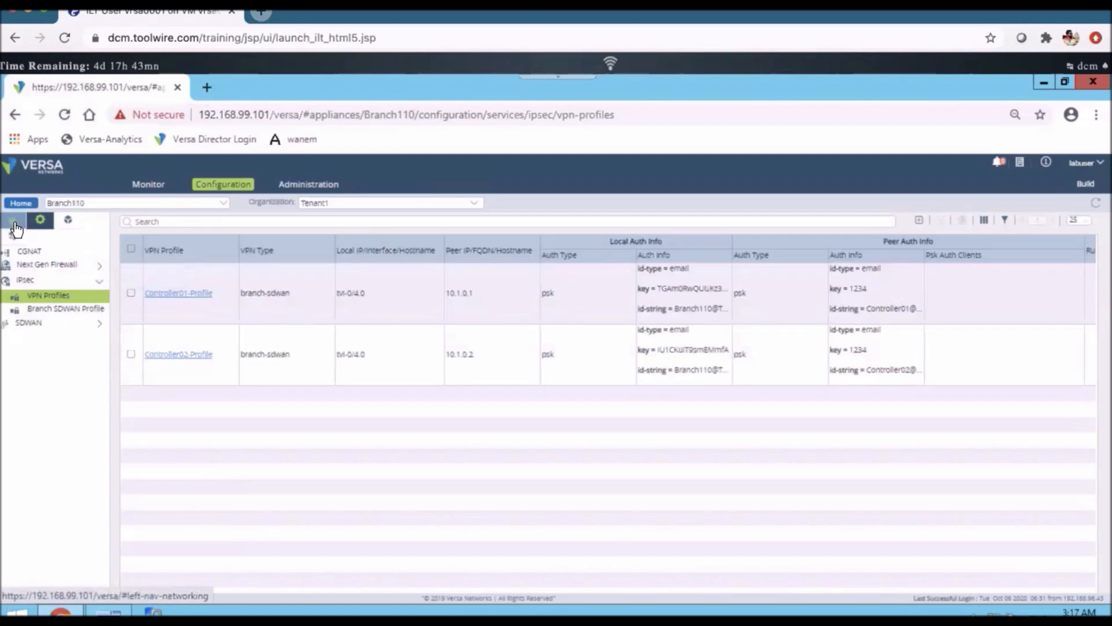
left_click(12, 223)
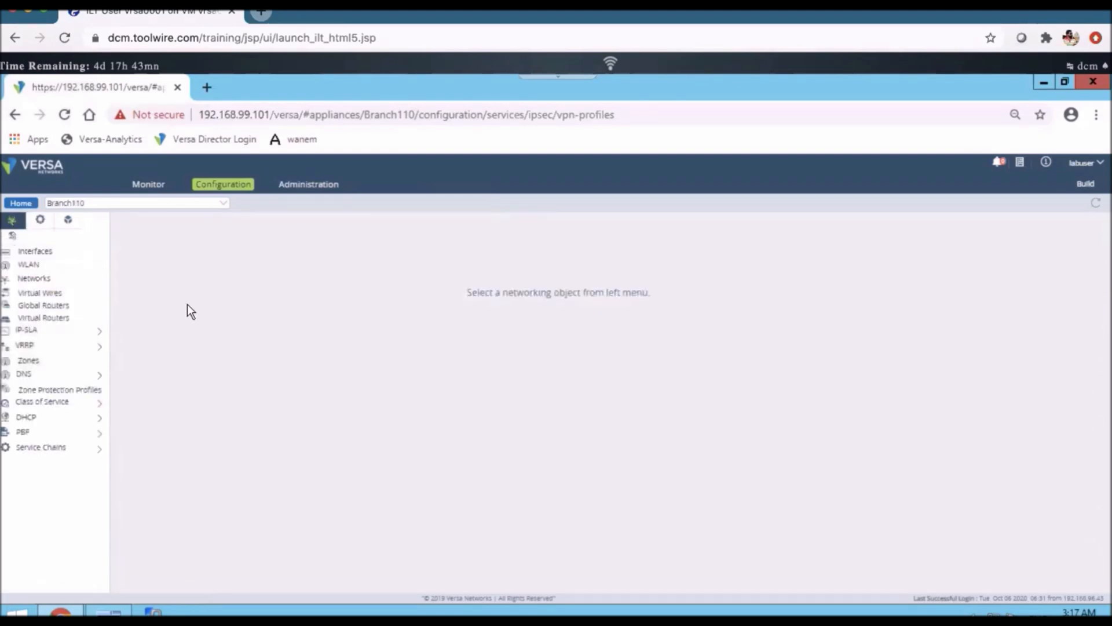
left_click(46, 256)
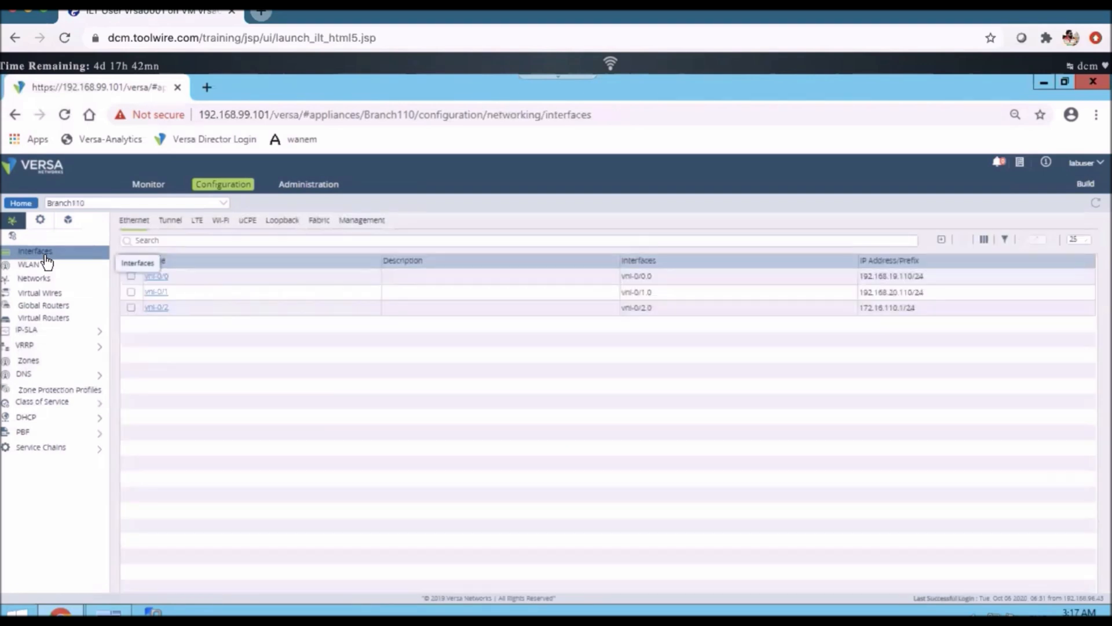
left_click(158, 310)
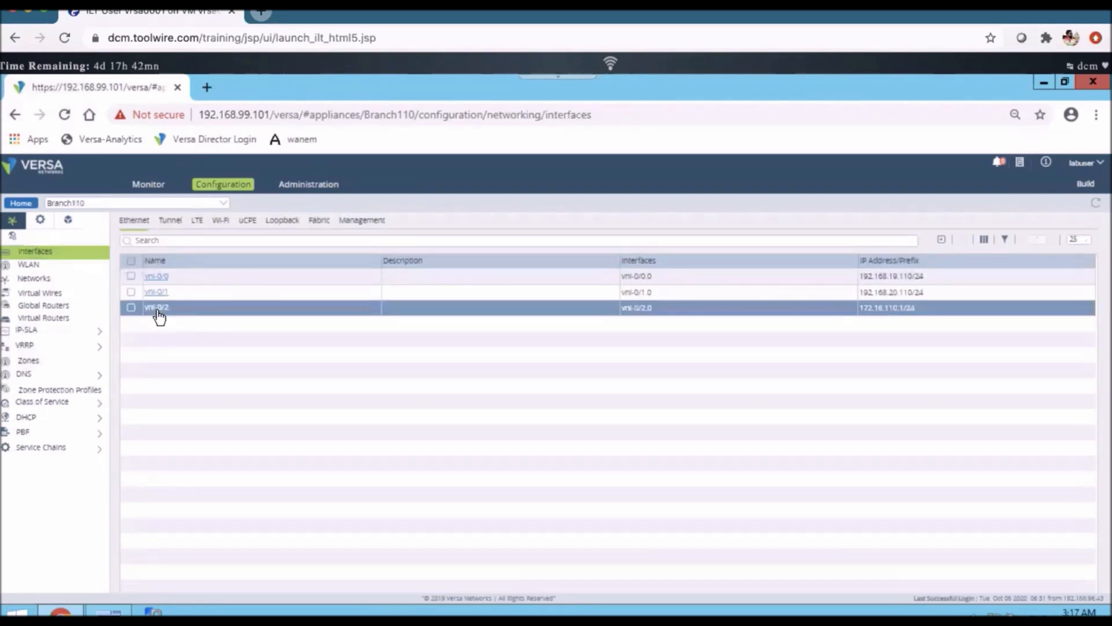
left_click(159, 310)
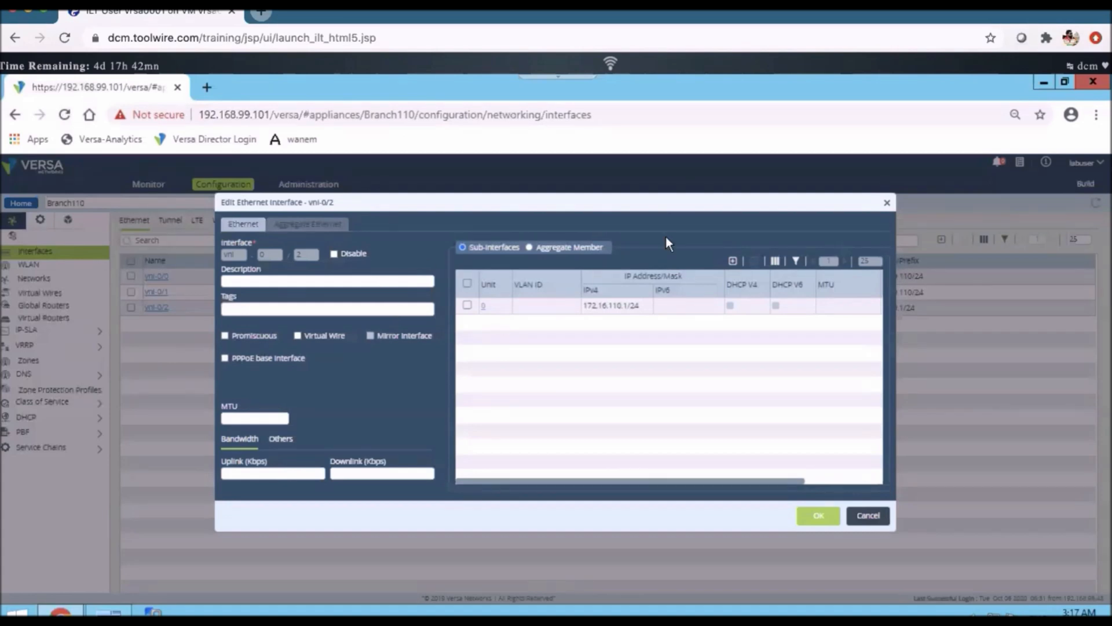
Add sub-interface unit 100, VLAN ID 100, static IP 172.22.100.1/24 to vni-0/2 and save
left_click(732, 261)
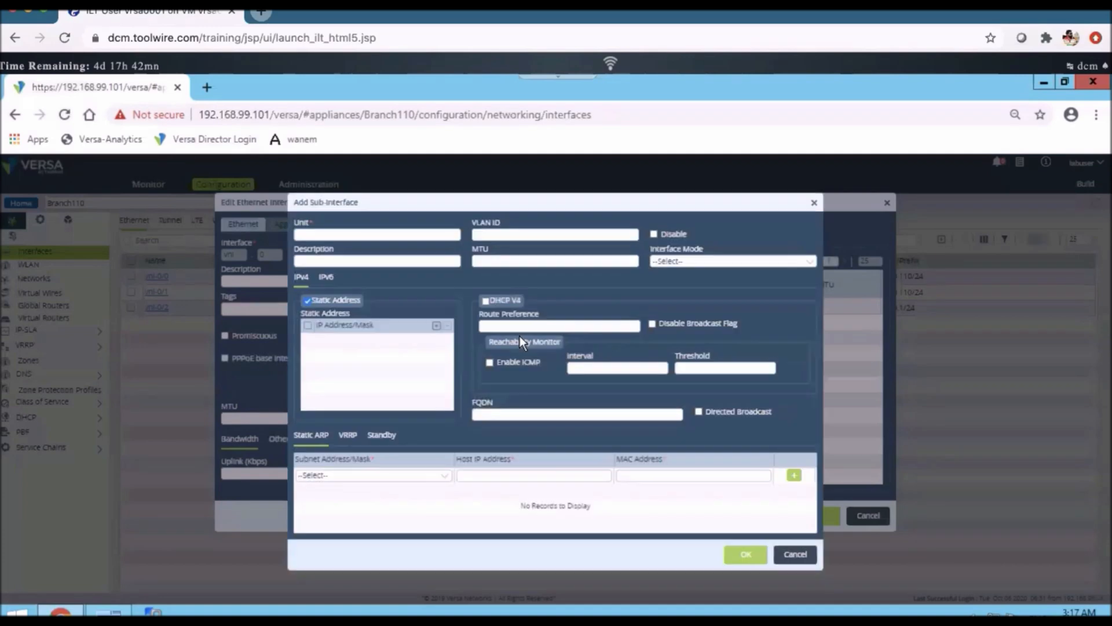
type("100")
left_click(485, 235)
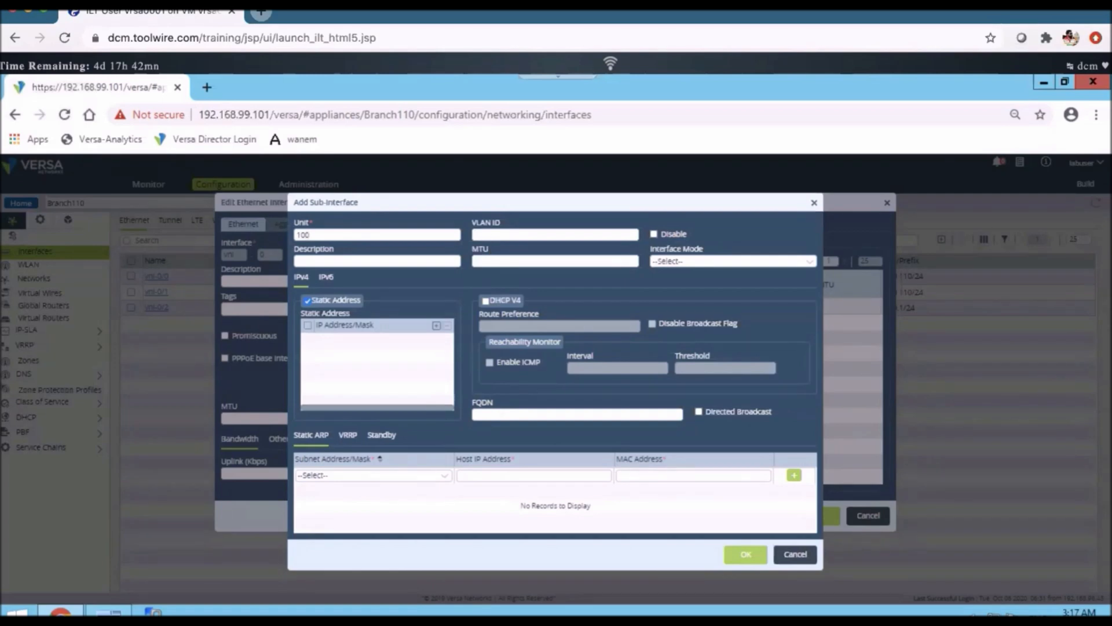
left_click(435, 326)
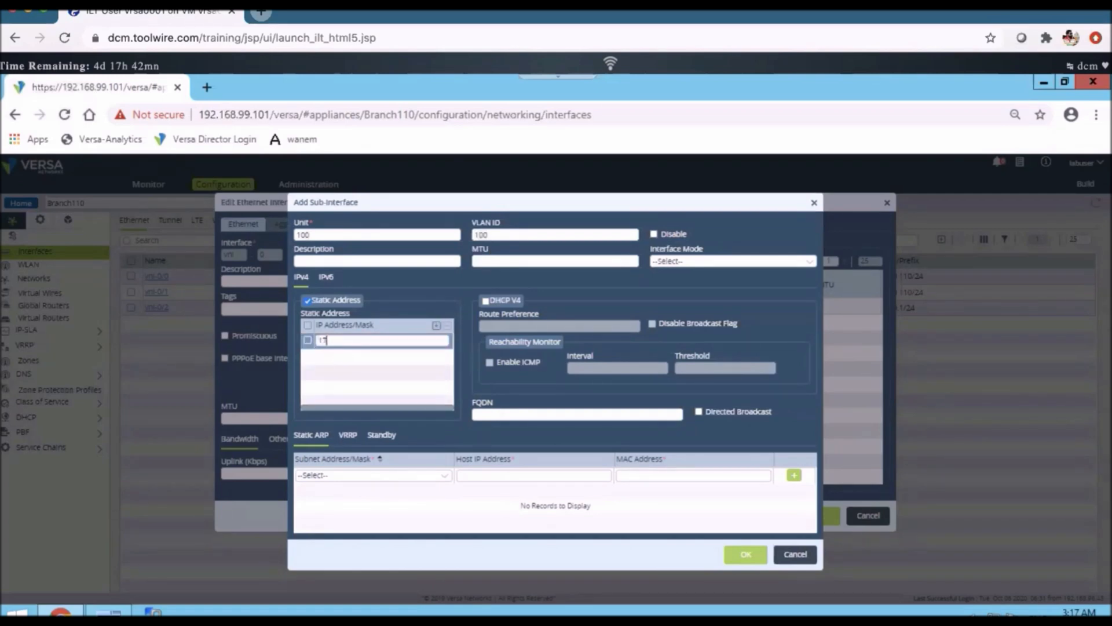
type("172.22.100.1/24")
left_click(436, 325)
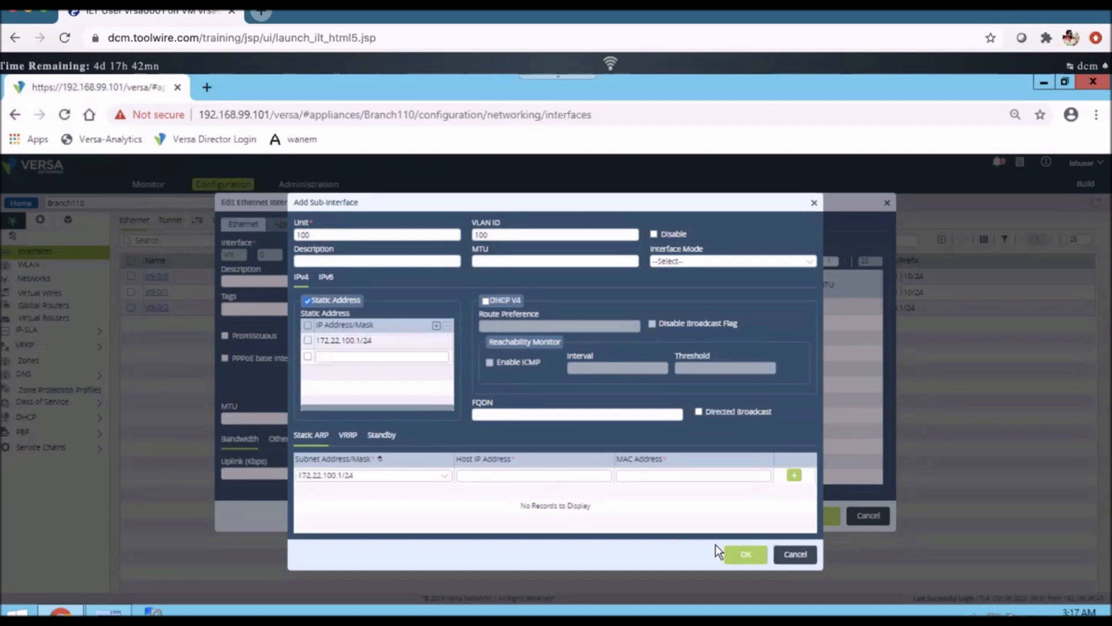
left_click(742, 556)
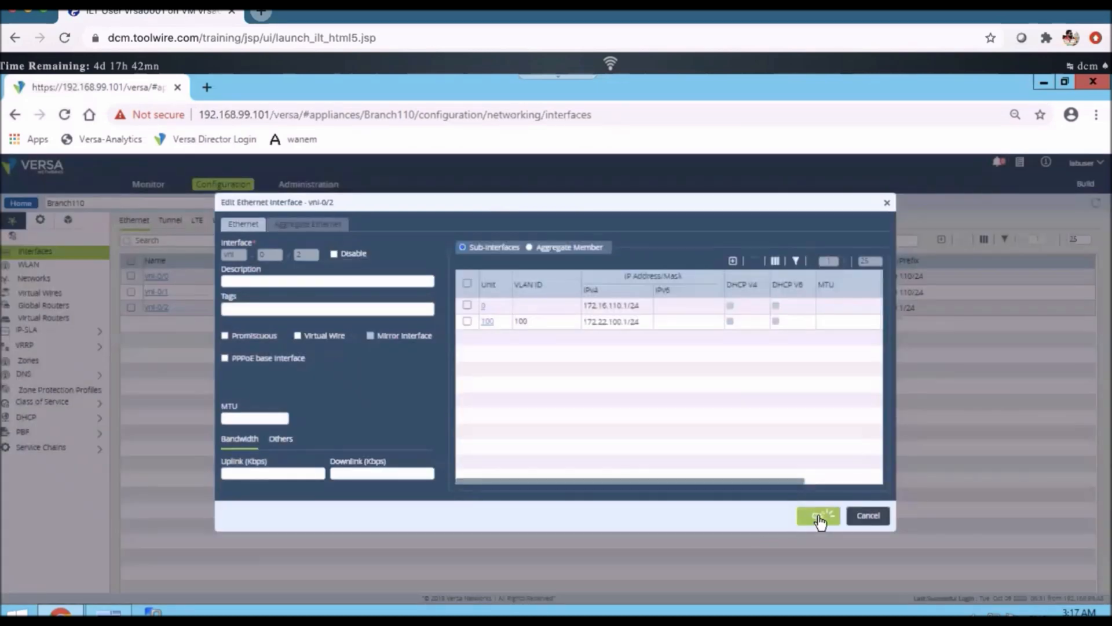
left_click(819, 517)
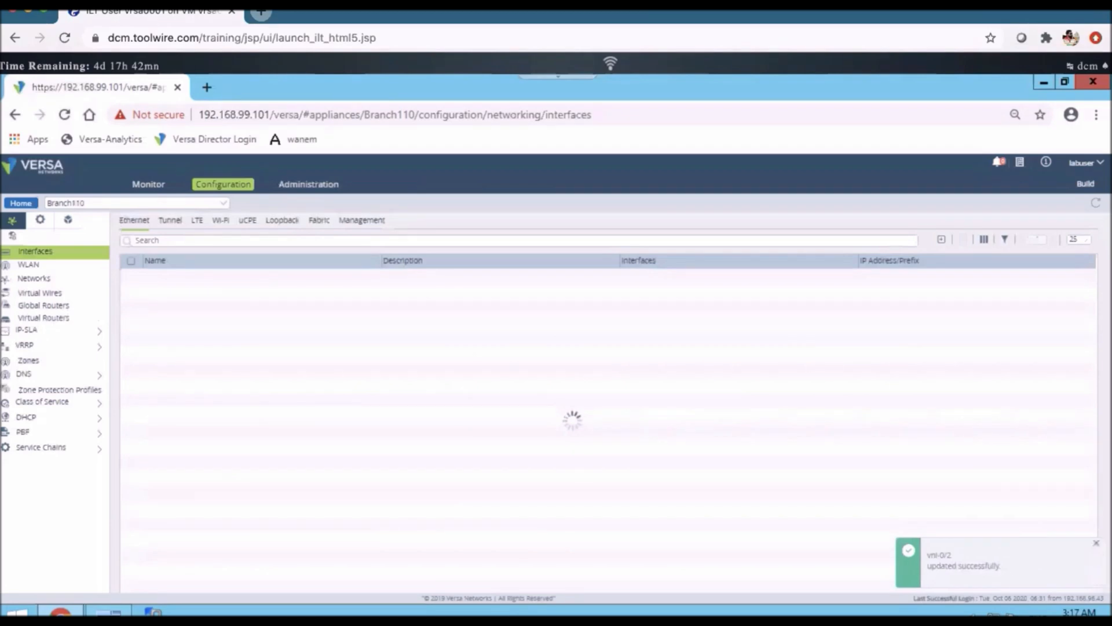
Dismiss the PuTTY fatal error and close the disconnected Branch110 session
left_click(118, 613)
left_click(662, 399)
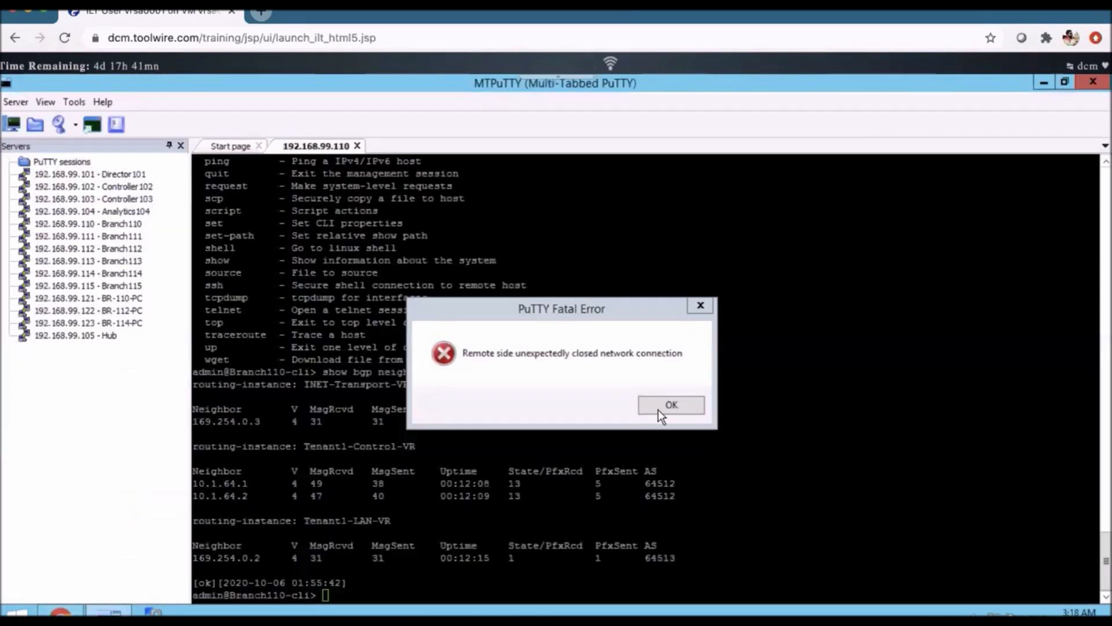
left_click(658, 406)
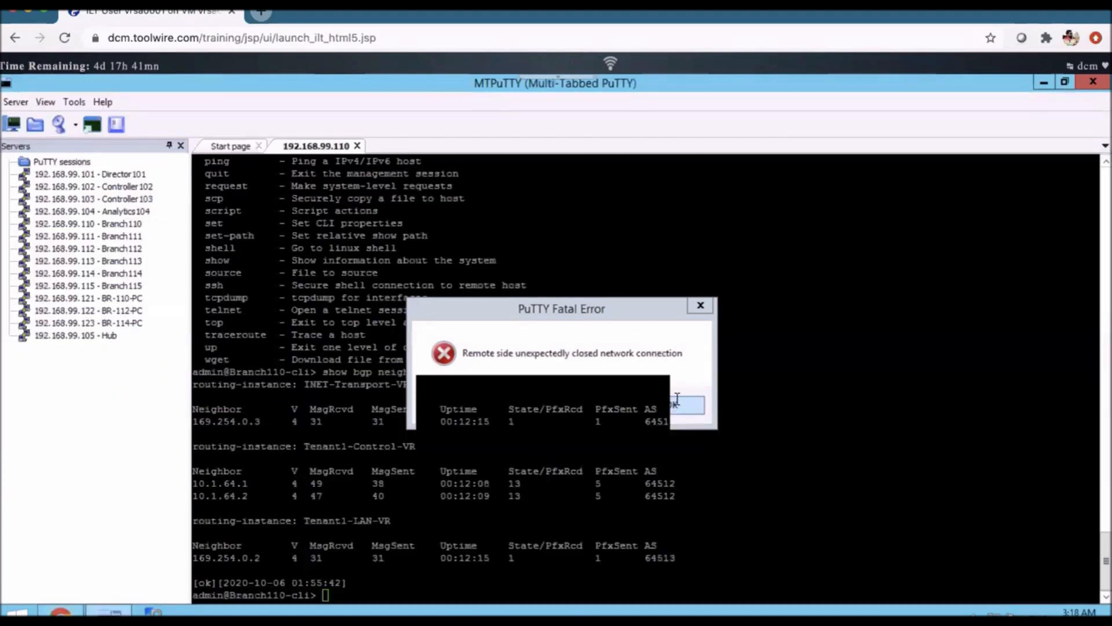
left_click(674, 396)
left_click(676, 400)
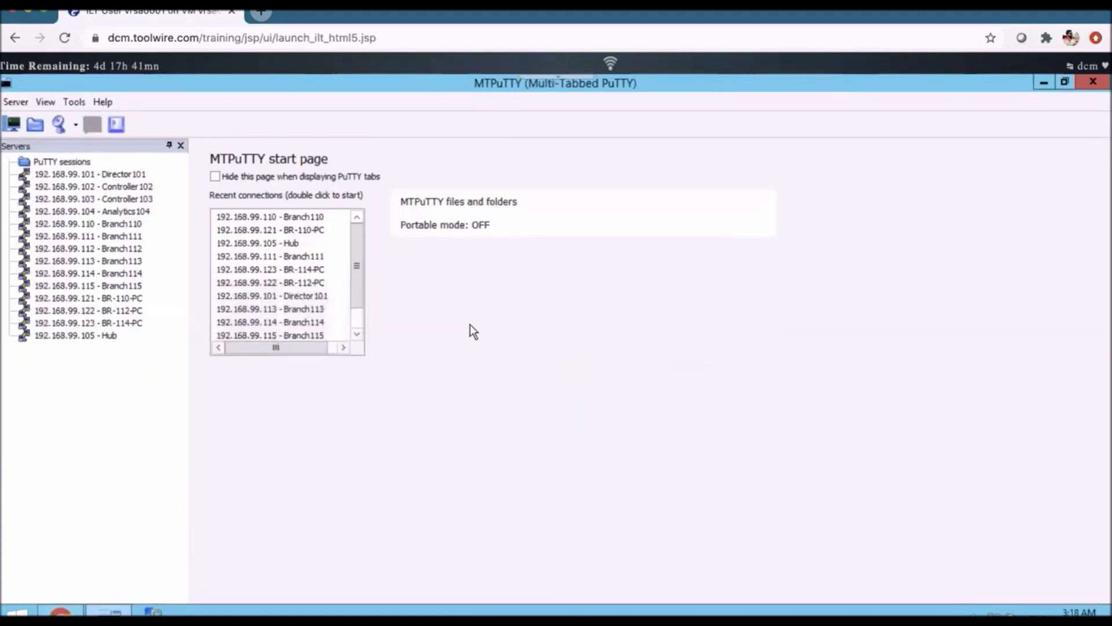
Start an SSH session to Branch110, log in as admin and enter the cli
double_click(102, 224)
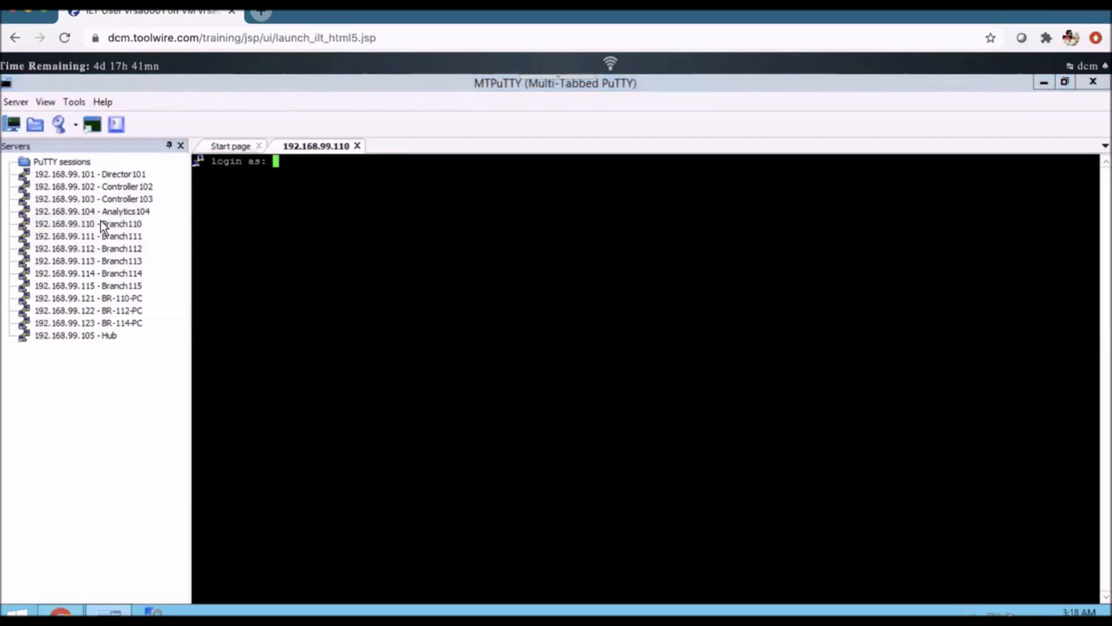
type("admin")
key("Return")
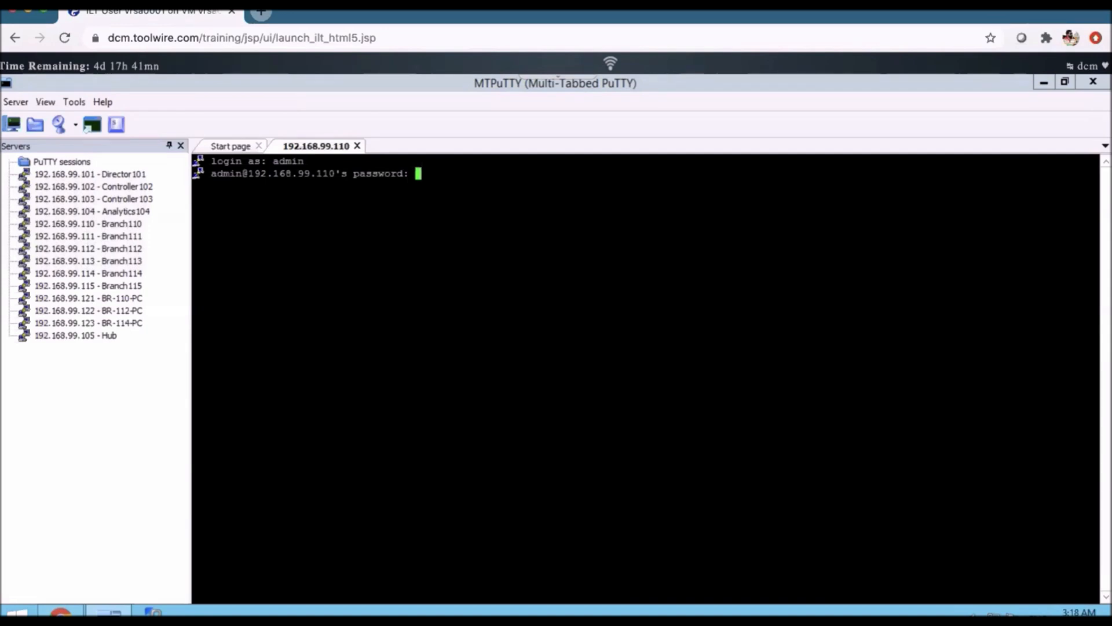
key("Return")
key("Return")
key("Return")
type("cli")
Run 'show interfaces brief' to confirm vni-0/2.100 at 172.22.100.1/24, then return to Versa Director
key("Return")
key("Return")
key("Return")
type("show interfaces brief")
key("Return")
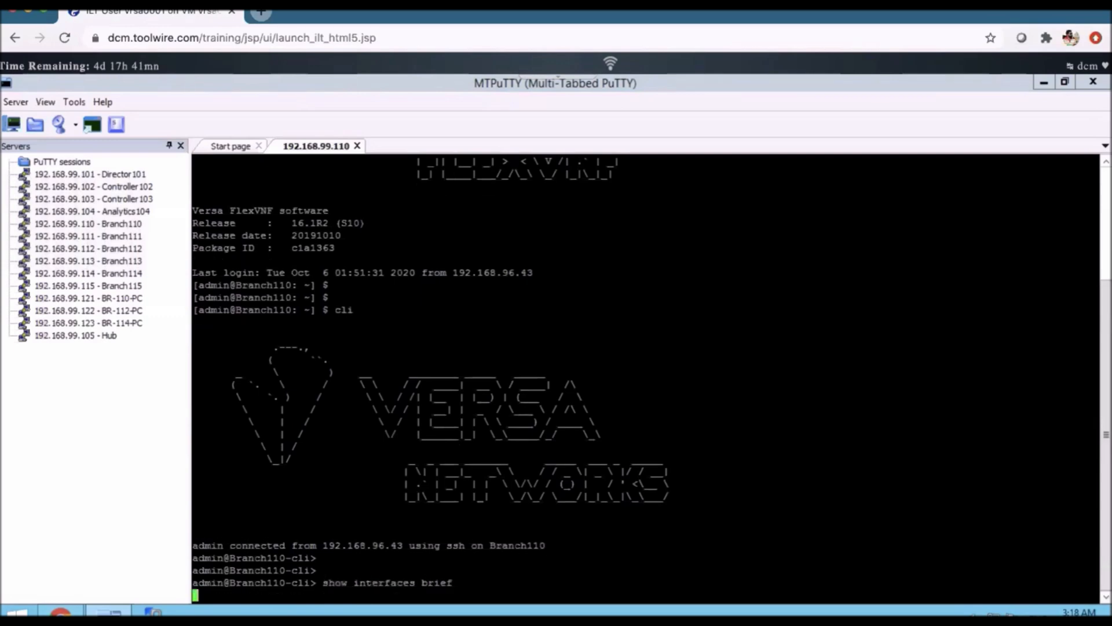
left_click_drag(741, 527, 164, 522)
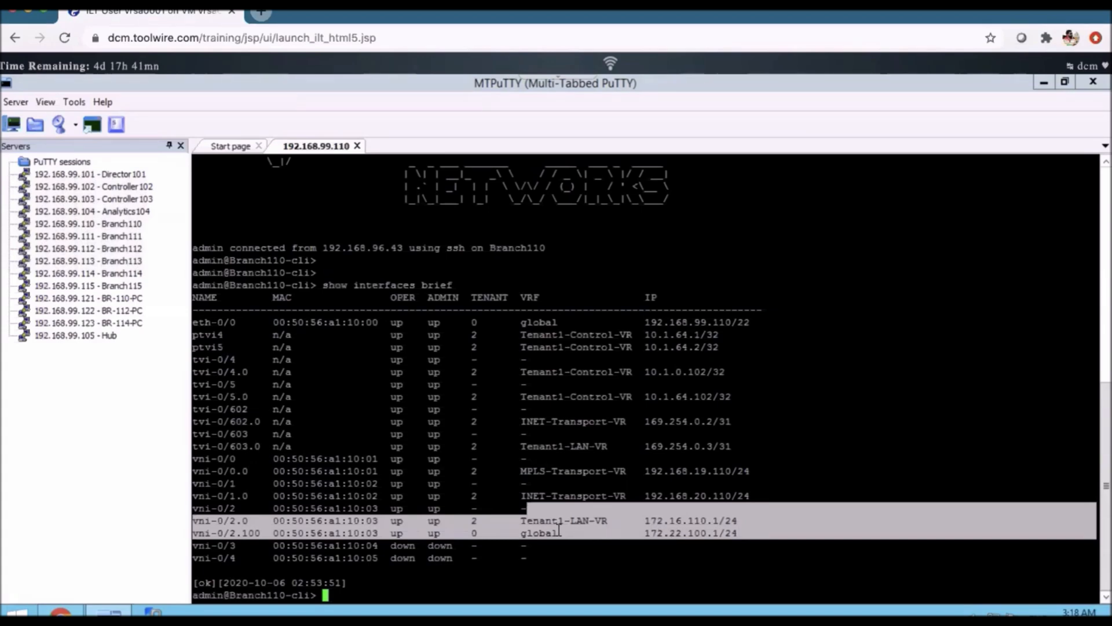
left_click(60, 610)
left_click(182, 317)
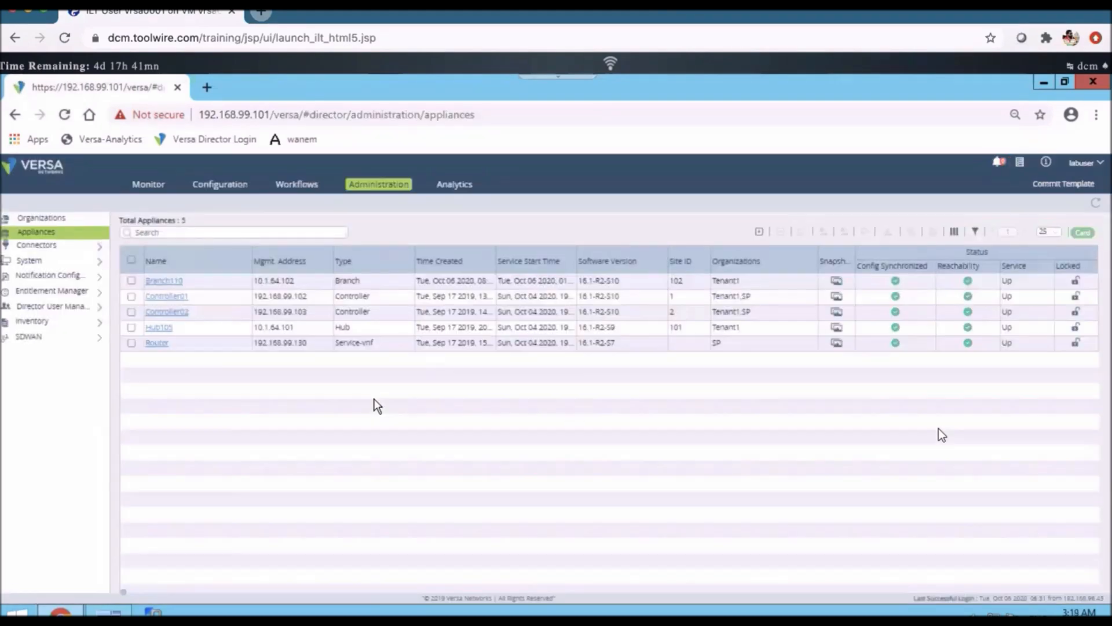
Open the vni-0/2 interface of the Branch-Template device template for editing
left_click(224, 185)
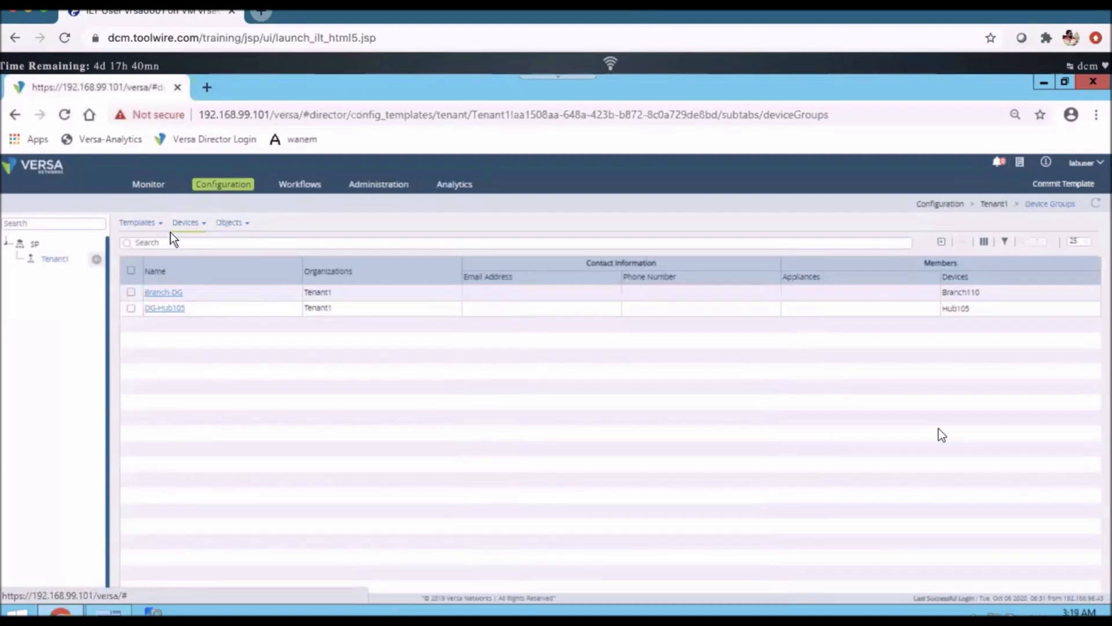
left_click(152, 222)
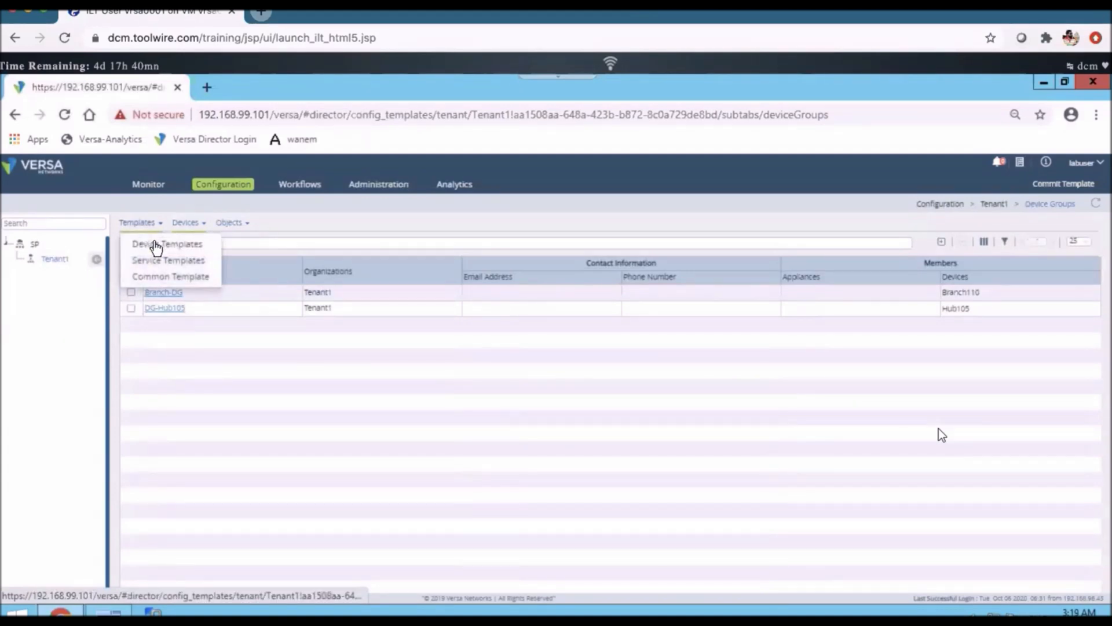
left_click(155, 244)
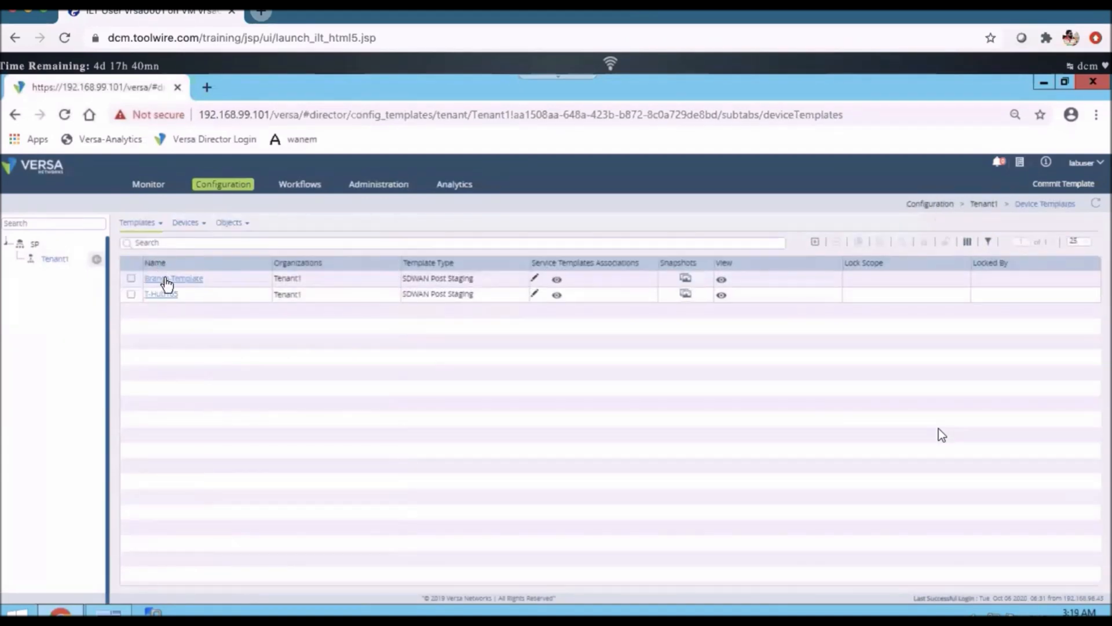
left_click(167, 282)
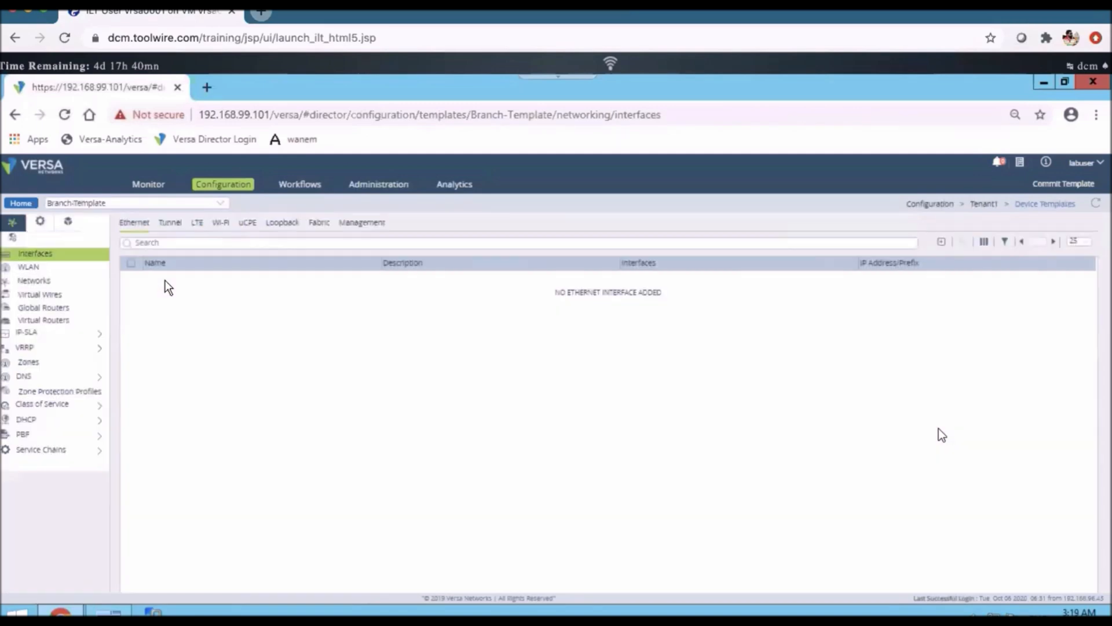
left_click(156, 310)
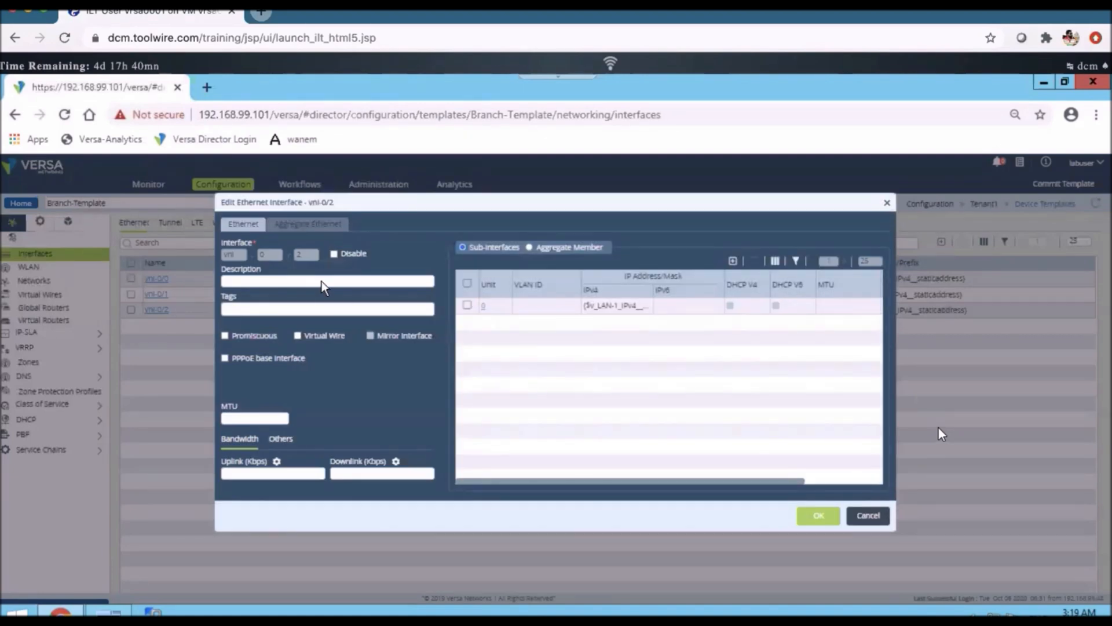
Give vni-0/2 the description 'Template level changes' and save the interface
left_click(322, 281)
type("Templace le")
key("BackSpace")
key("BackSpace")
key("BackSpace")
key("BackSpace")
type("e level char")
key("BackSpace")
type("es")
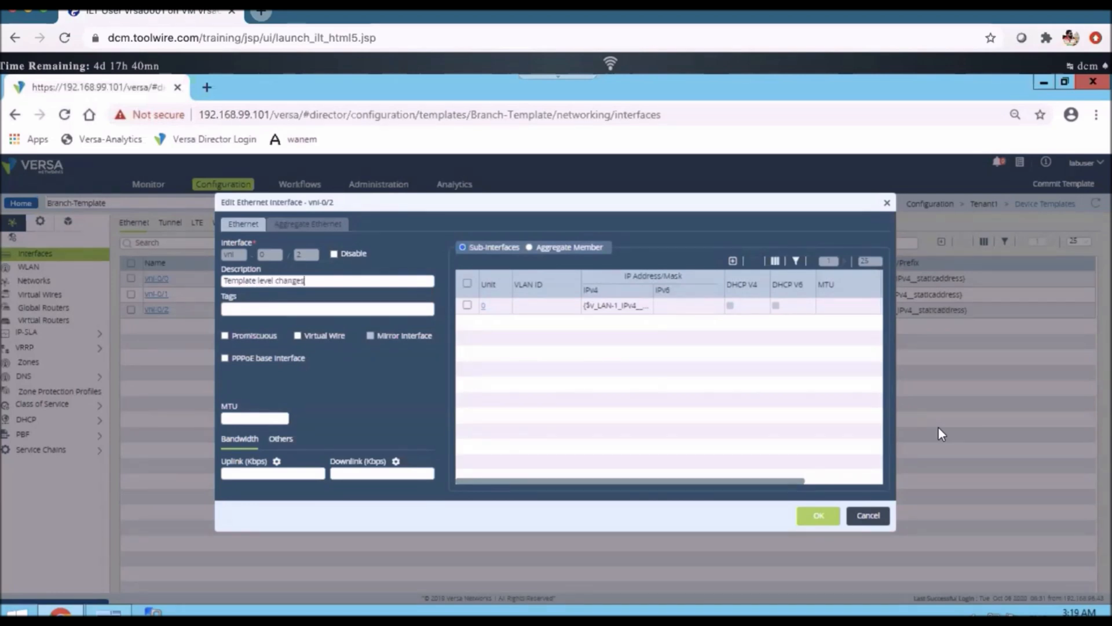
left_click(817, 520)
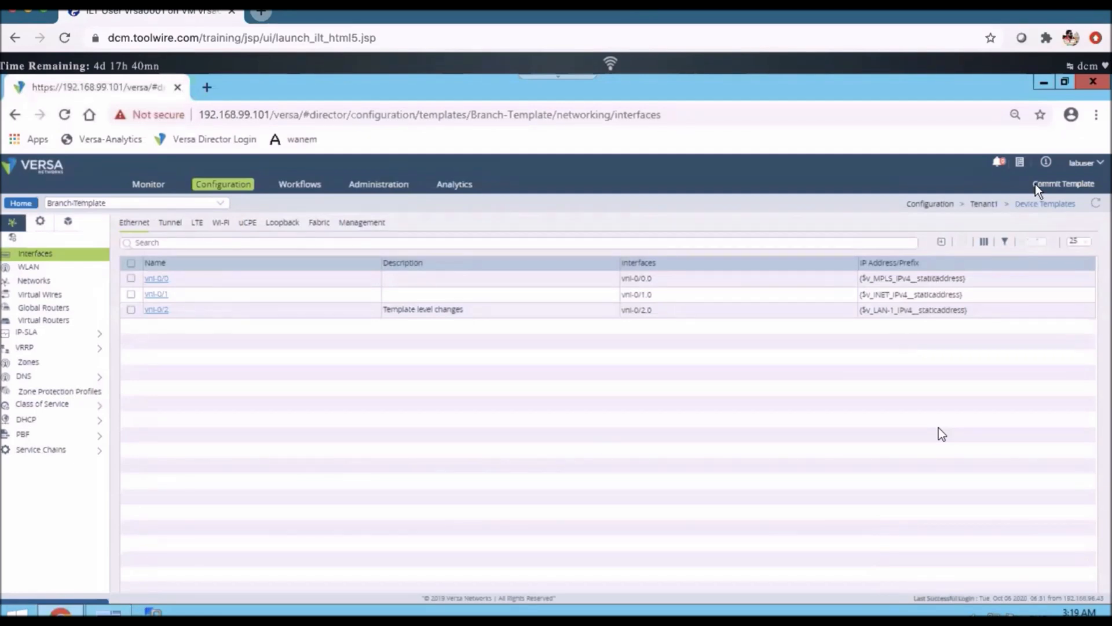
Commit Branch-Template to the Branch-DG group's Branch110 device
left_click(1050, 186)
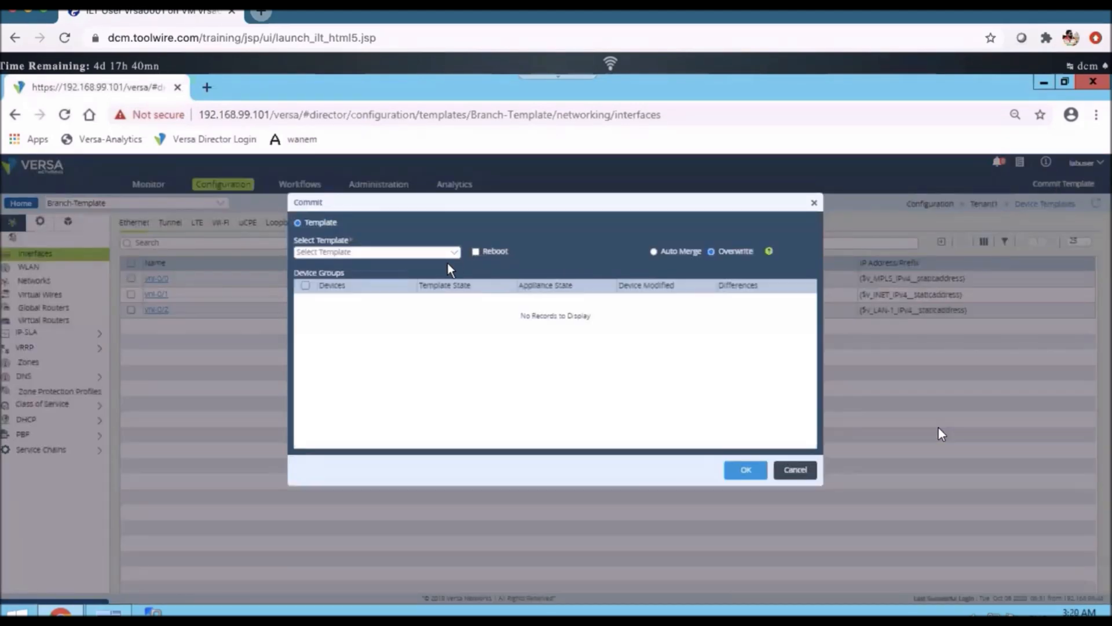
left_click(454, 252)
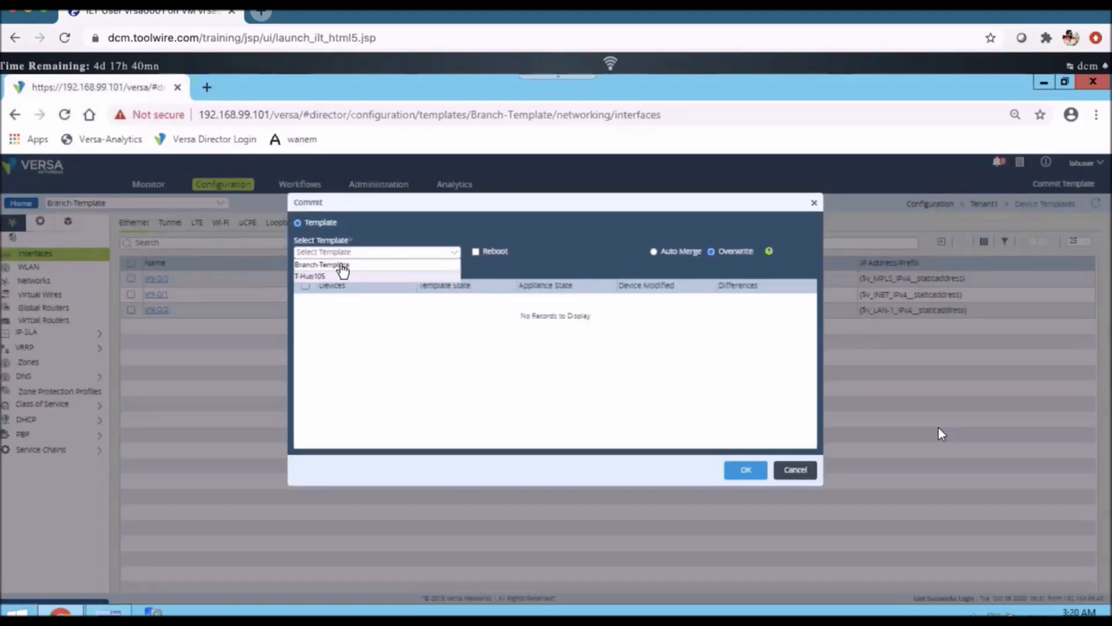
left_click(342, 265)
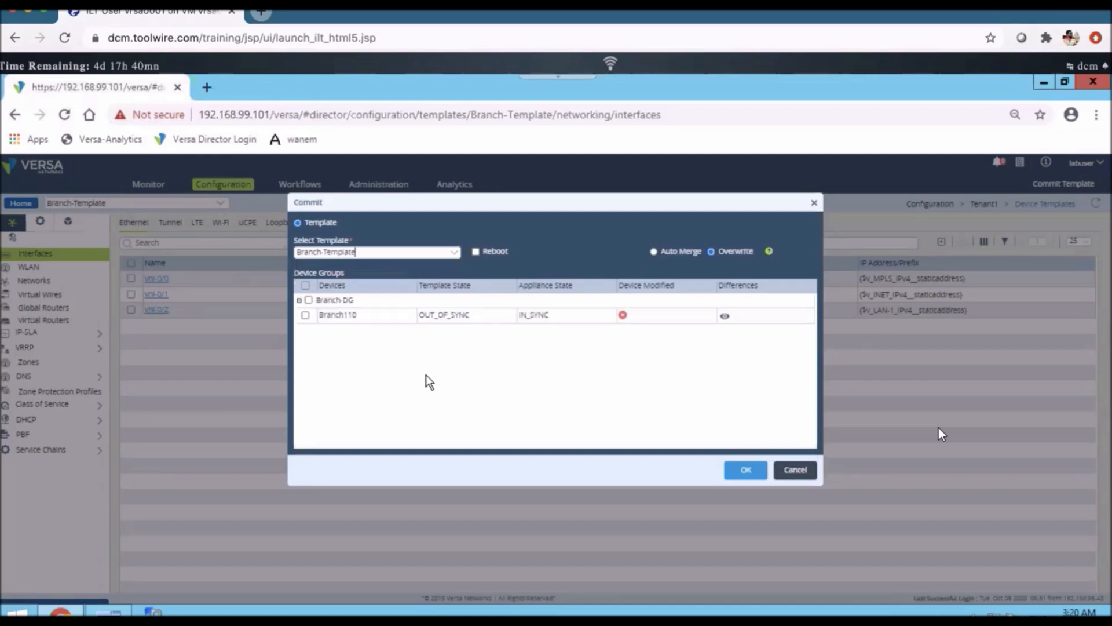
left_click(439, 322)
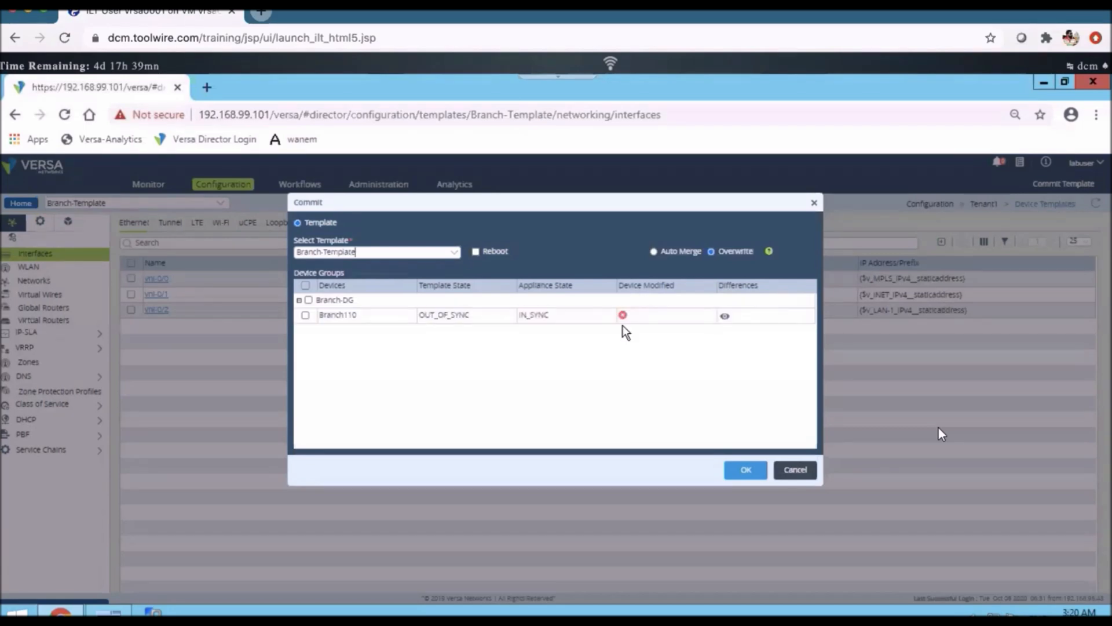
left_click(306, 315)
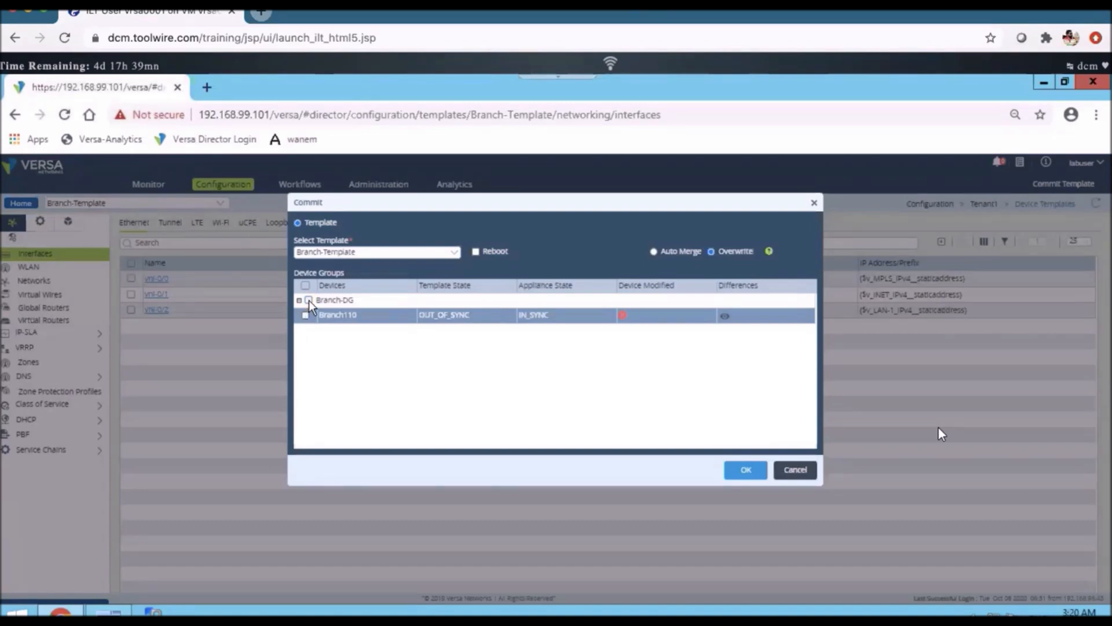
left_click(308, 300)
left_click(309, 300)
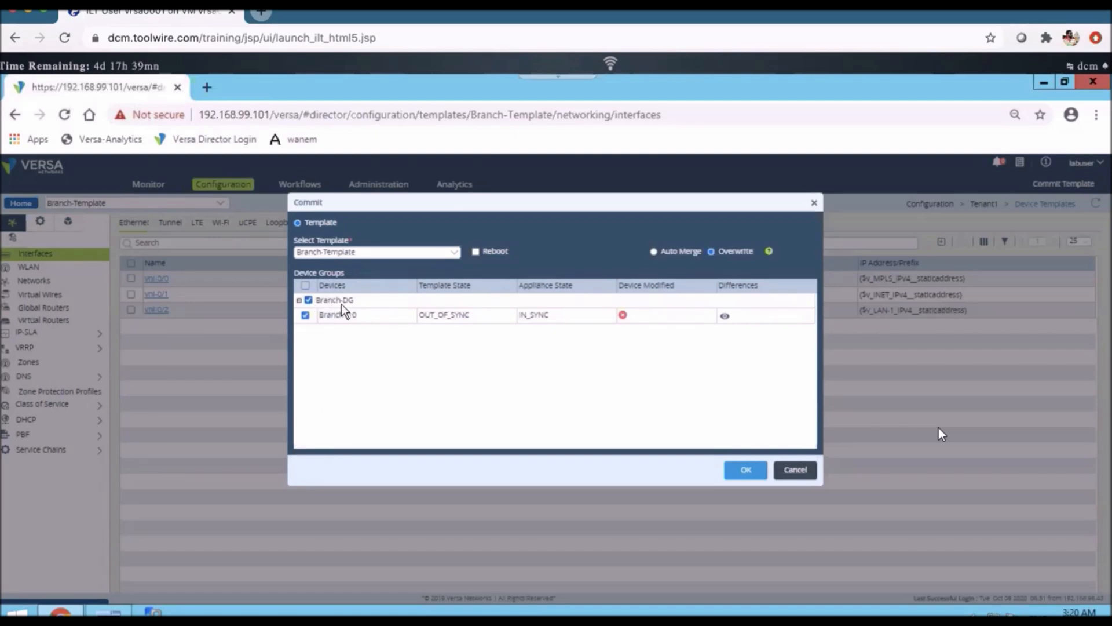
left_click(344, 319)
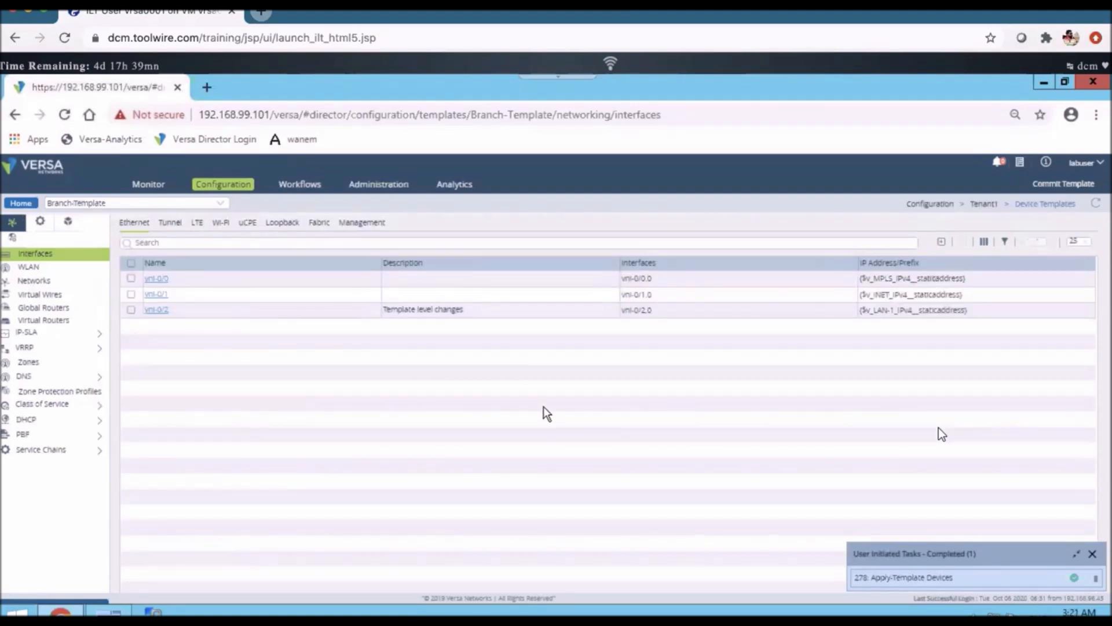
Rerun 'show interfaces brief' on Branch110, showing vni-0/2.0 at 172.16.110.1/24 and no 172.22.100.1/24
left_click(112, 611)
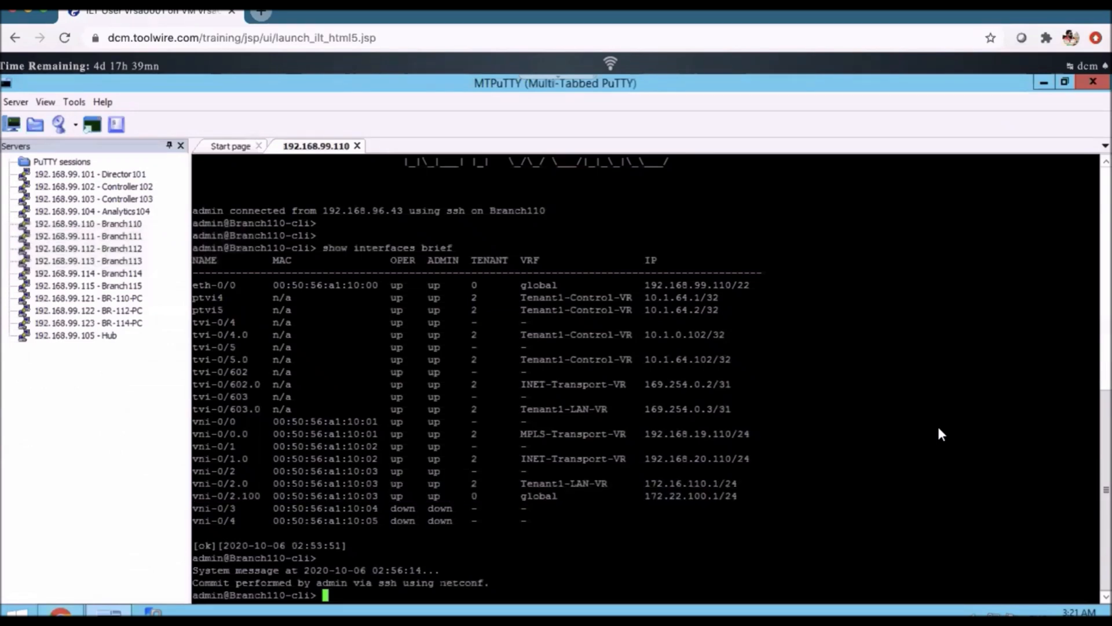
key("Up")
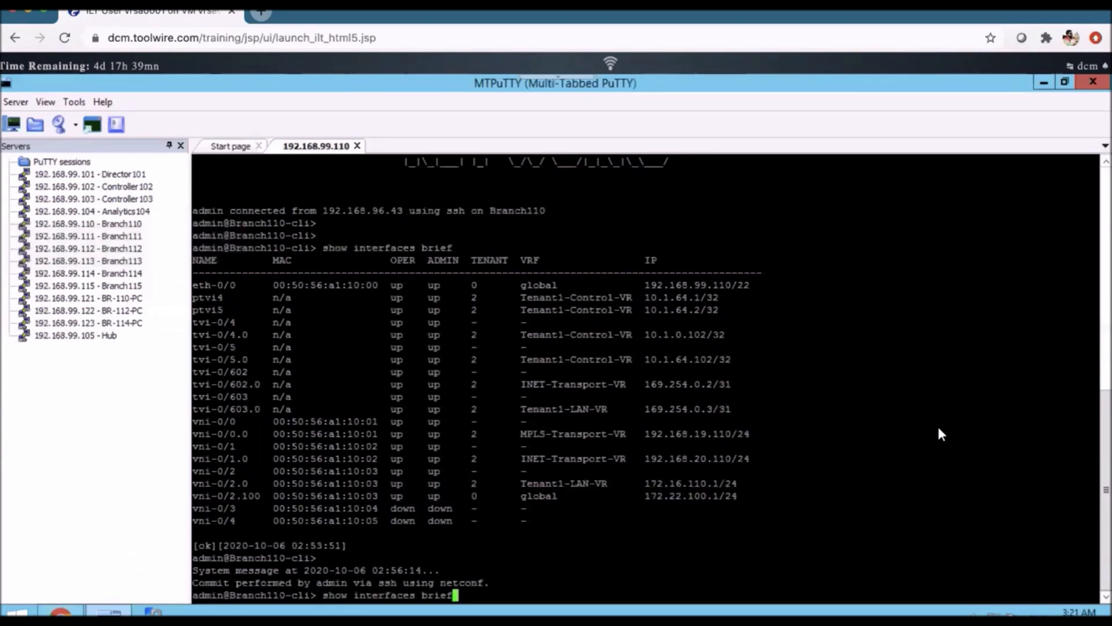
key("Return")
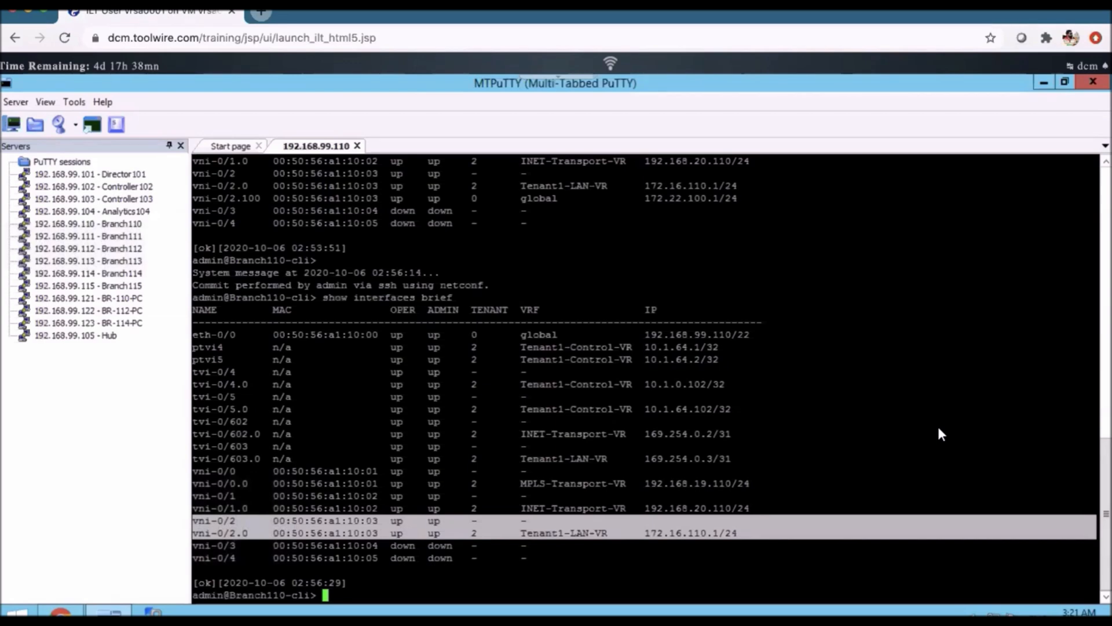
key("ctrl+Up")
Go through the slides from Updating Templates in Workflows to Summary, landing on Updating Bind Data
left_click(620, 174)
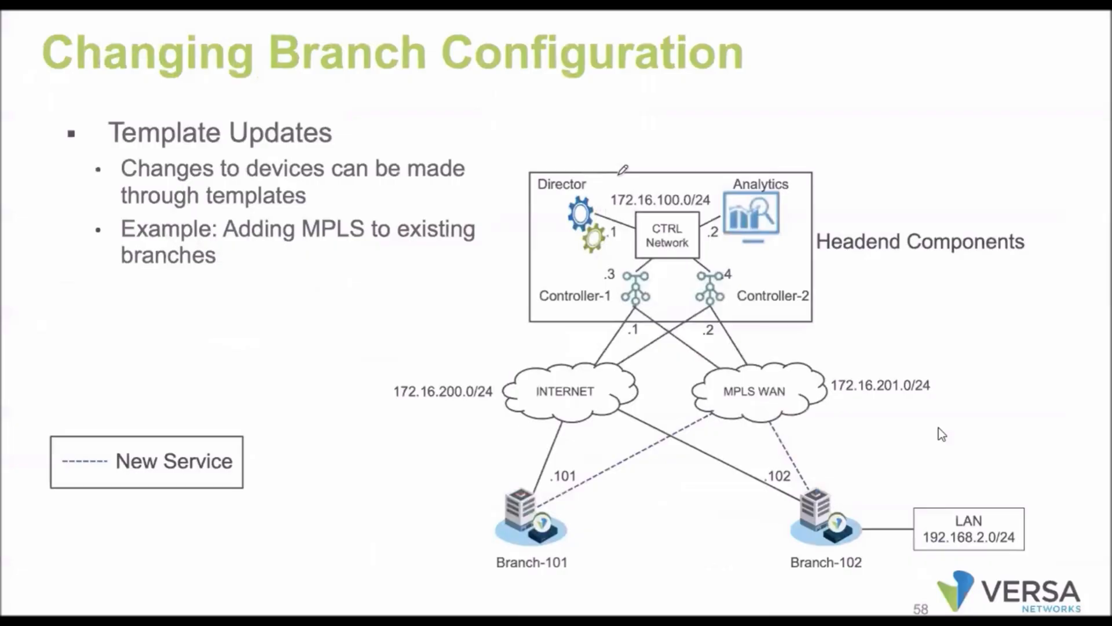
key("Right")
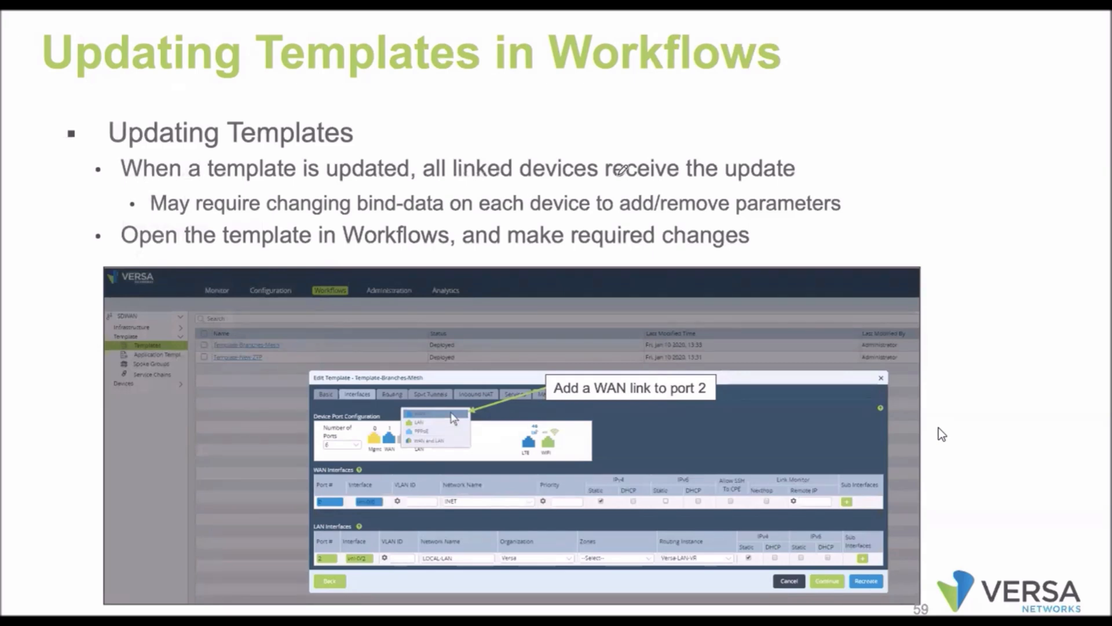
key("Right")
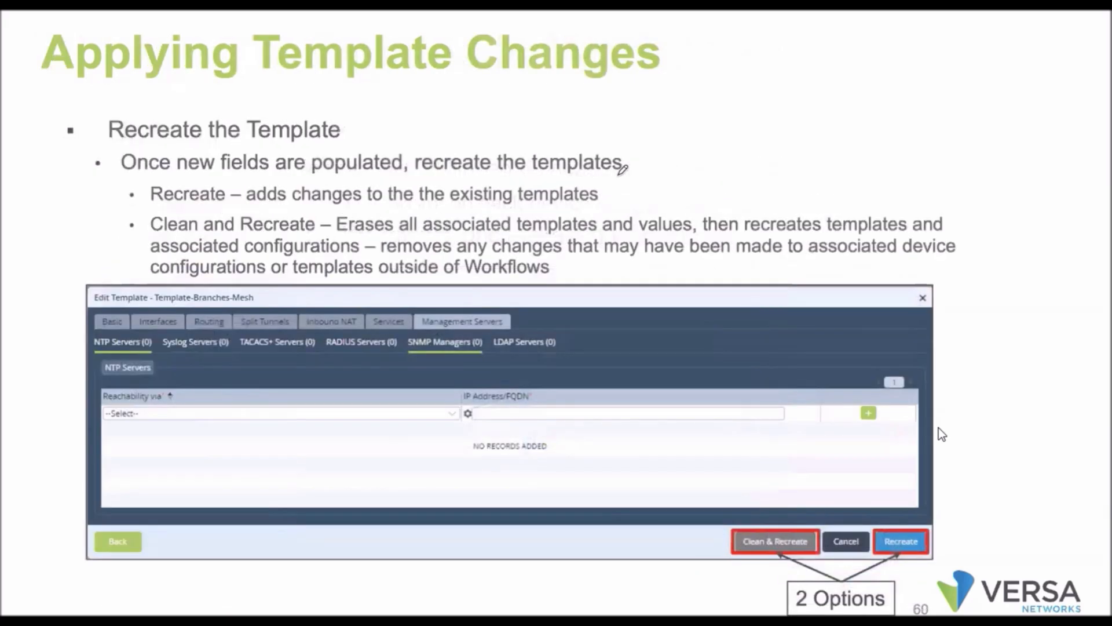
key("Right")
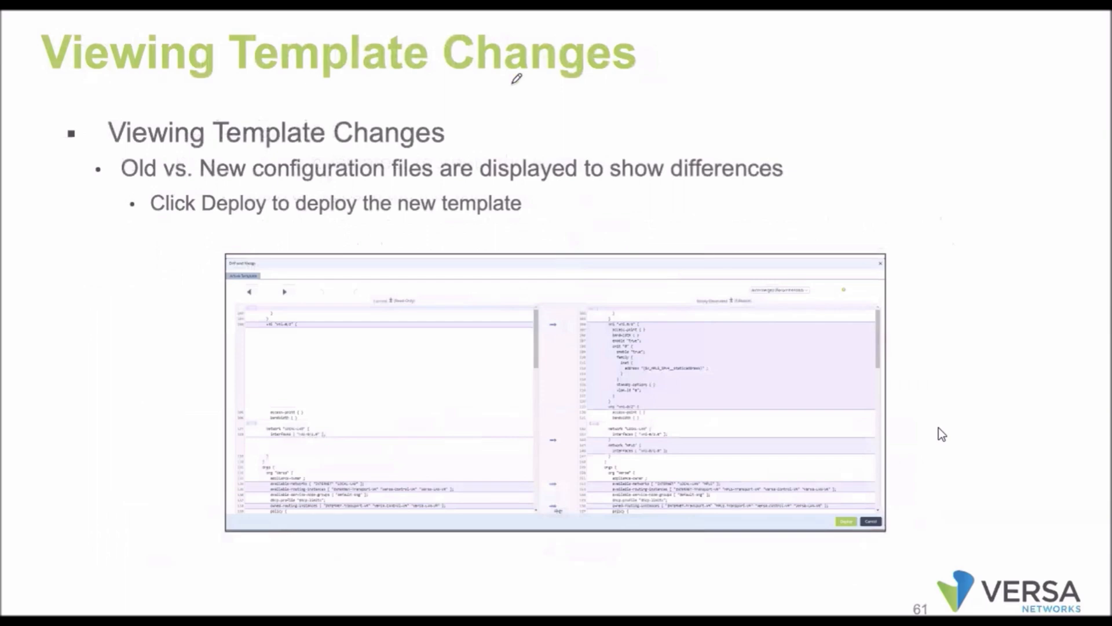
key("Right")
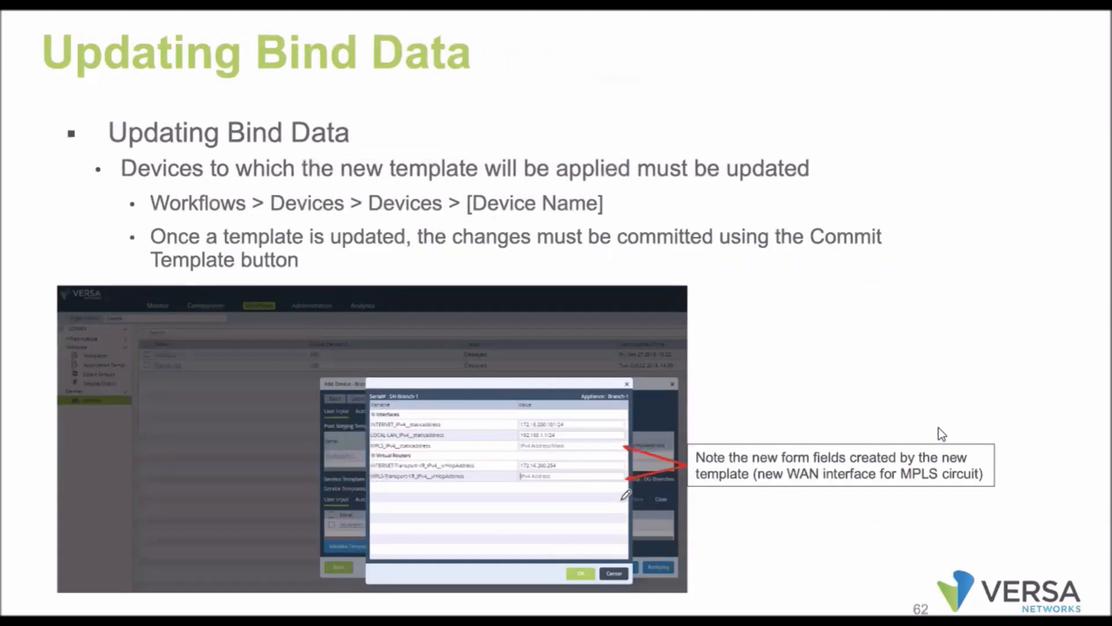
key("Right")
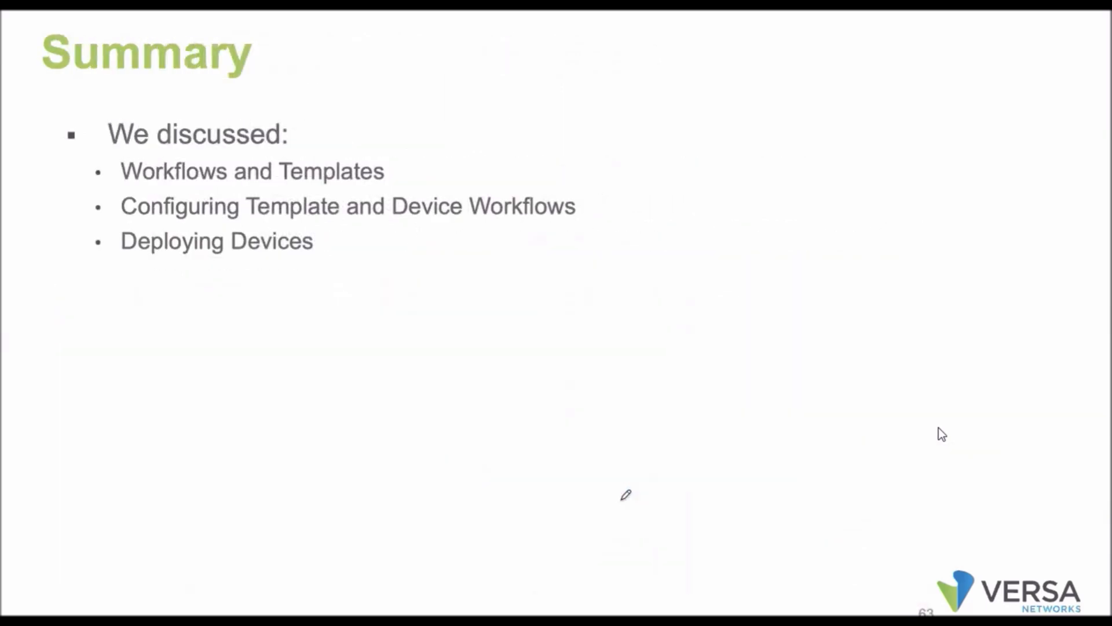
key("Left")
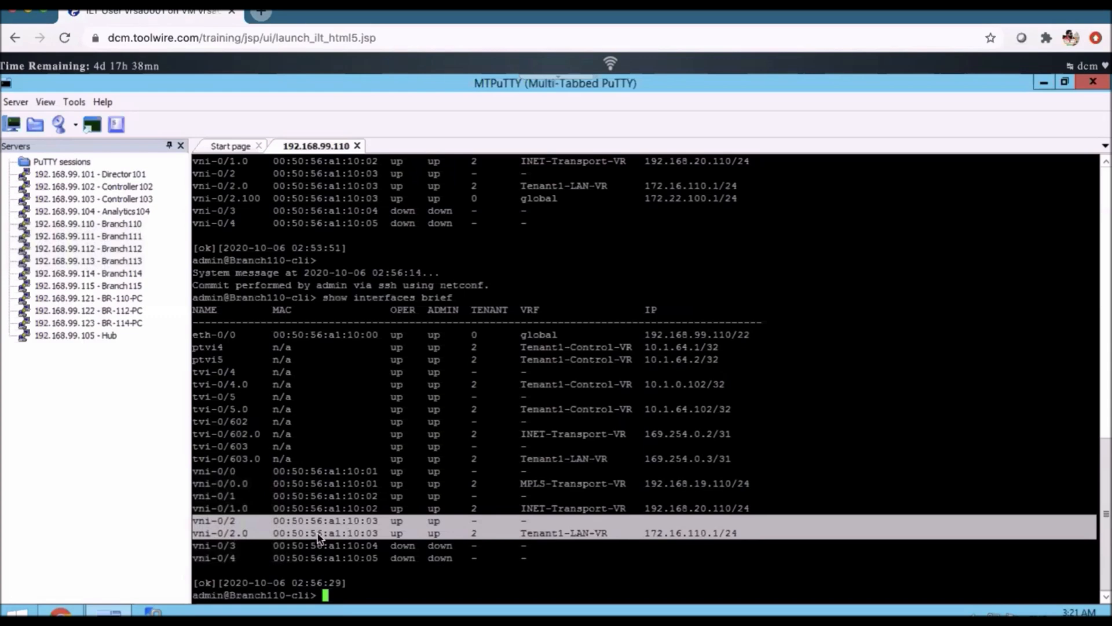
Bring the Versa Director browser window with Branch-Template's interfaces back to the front
key("alt+Tab")
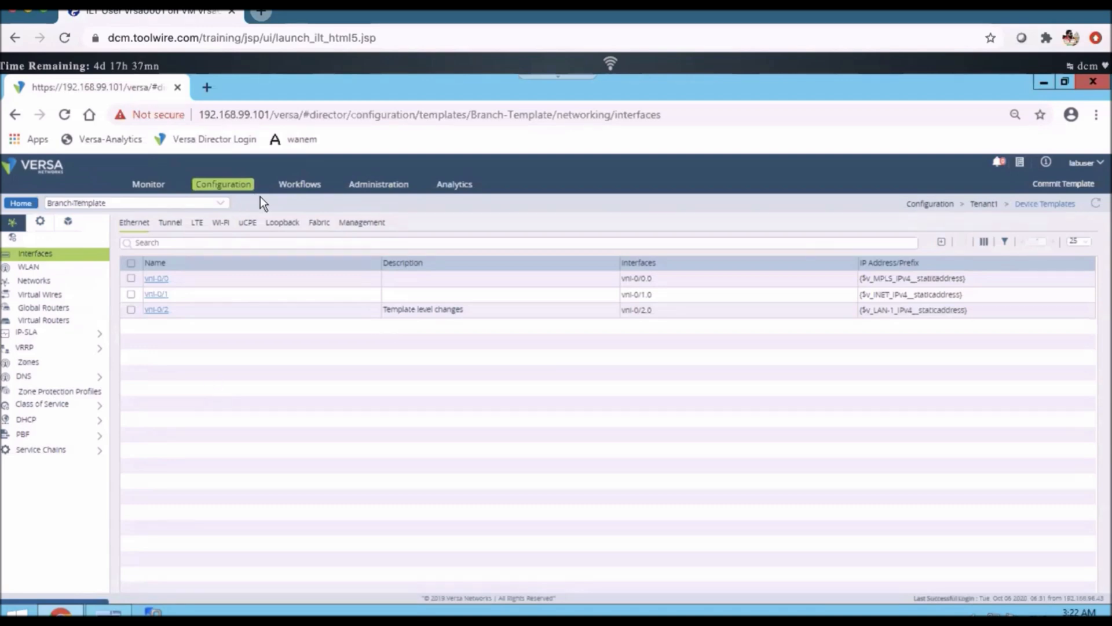
Open device group Branch-DG, confirm it uses Branch-Template with Branch110, then cancel
left_click(38, 166)
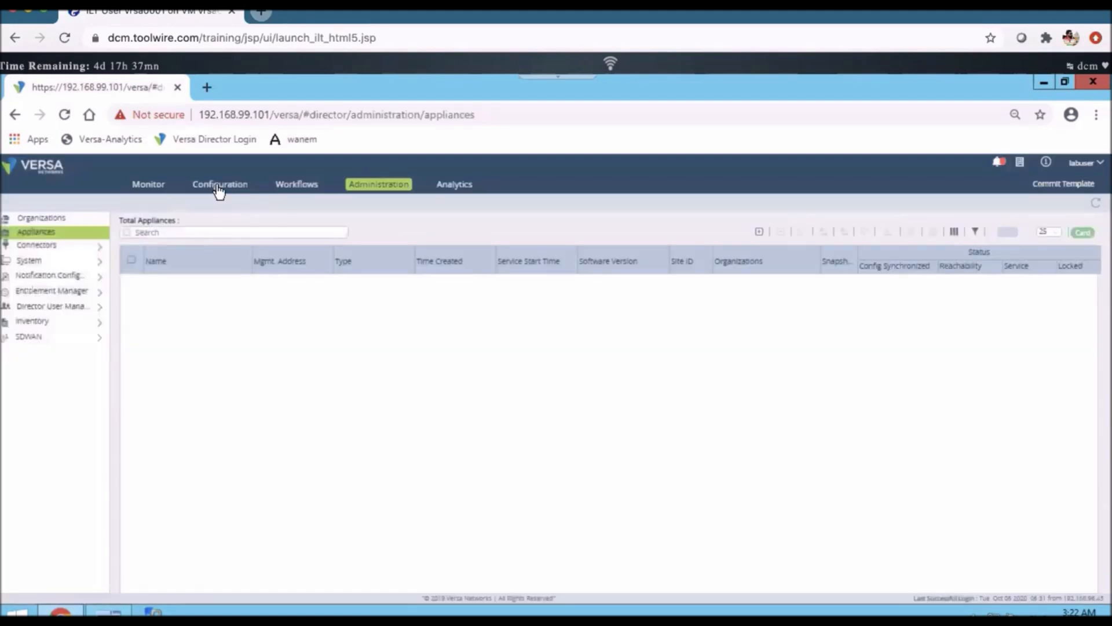
left_click(219, 185)
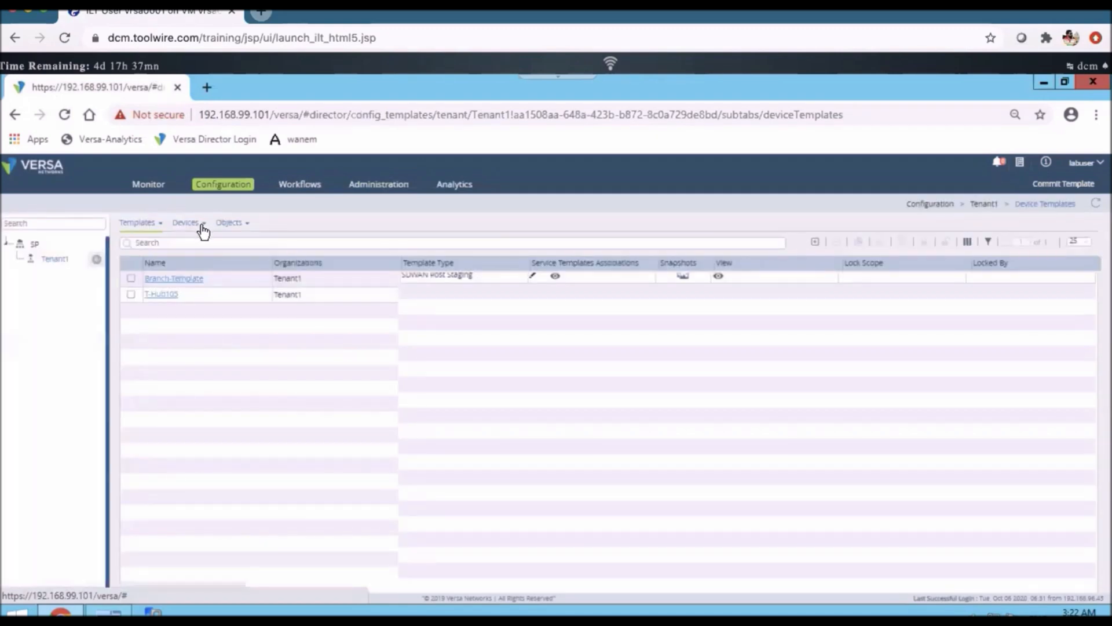
left_click(201, 224)
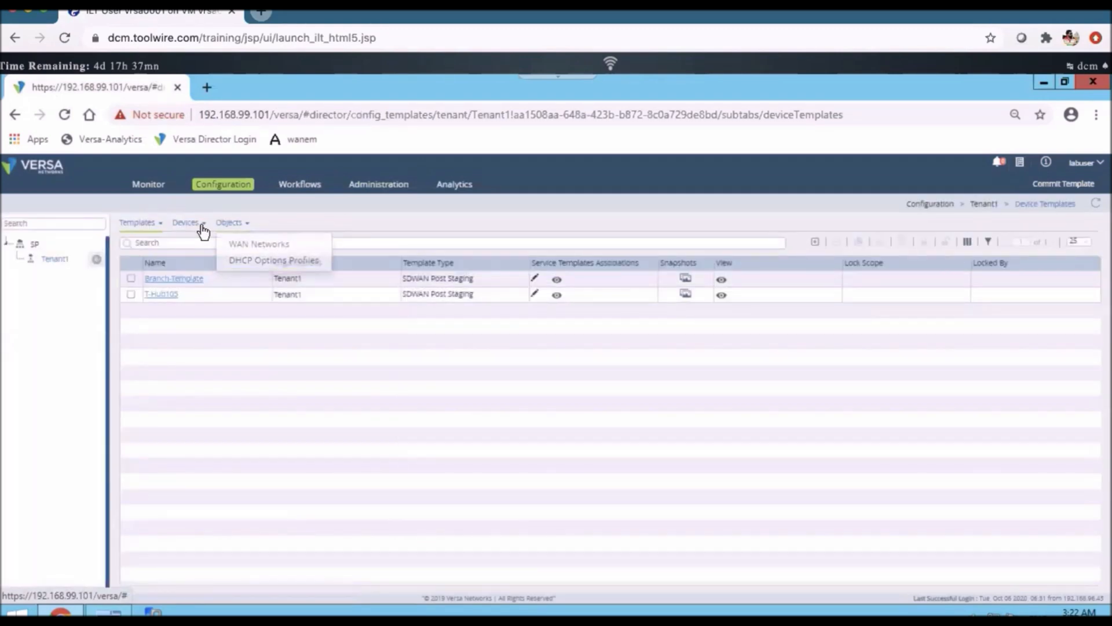
left_click(202, 261)
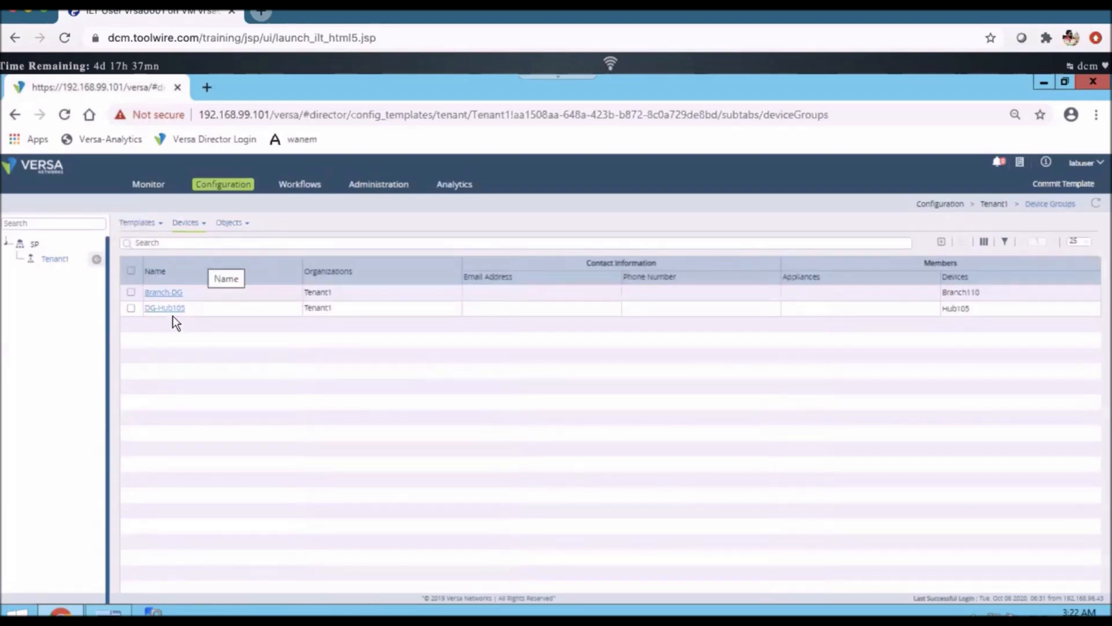
left_click(158, 298)
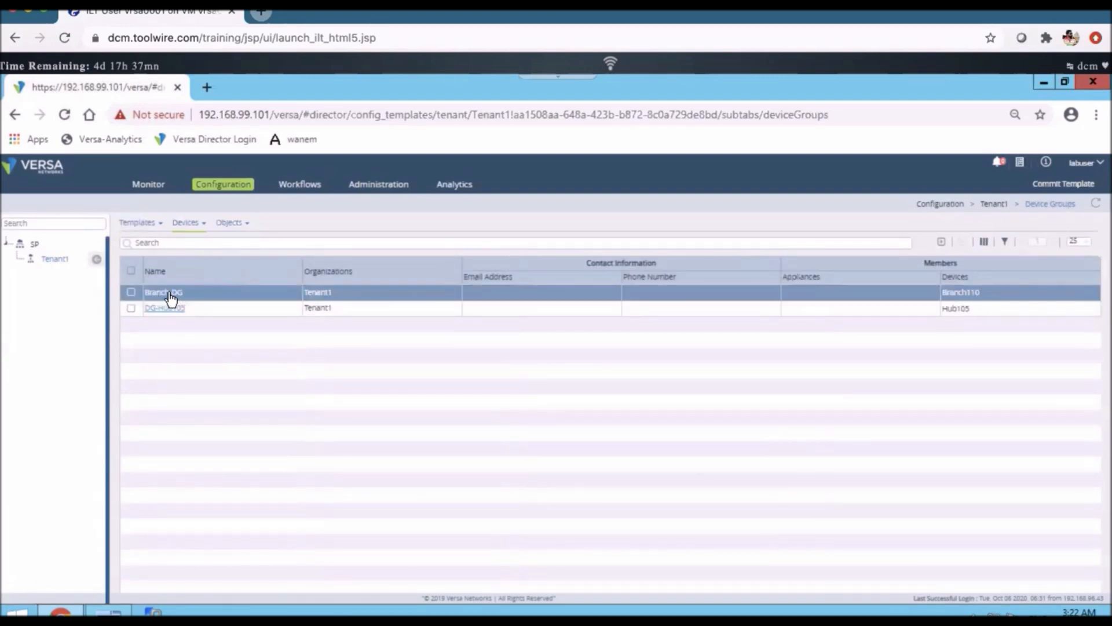
left_click(168, 294)
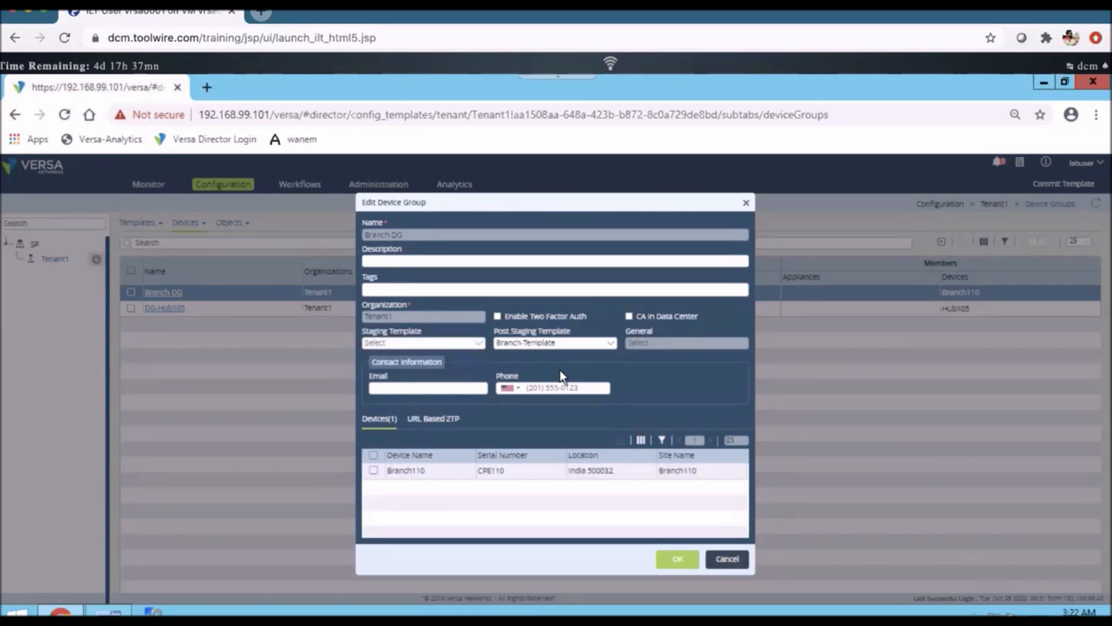
left_click(727, 560)
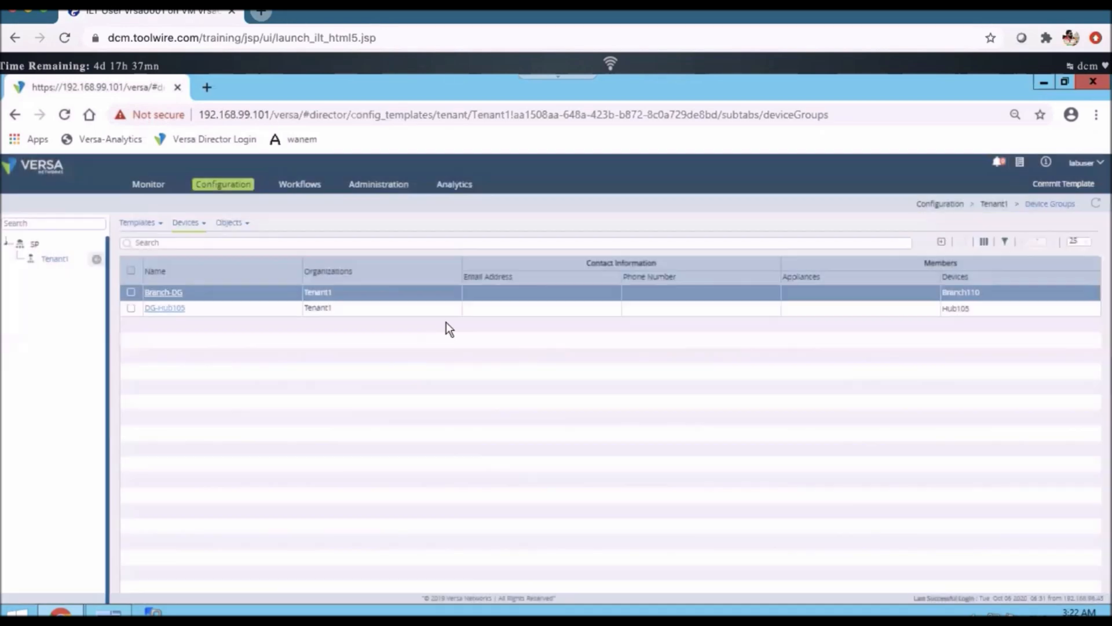
Open Branch110 under Workflows > Devices, review its Bind Data, then cancel without saving
left_click(317, 189)
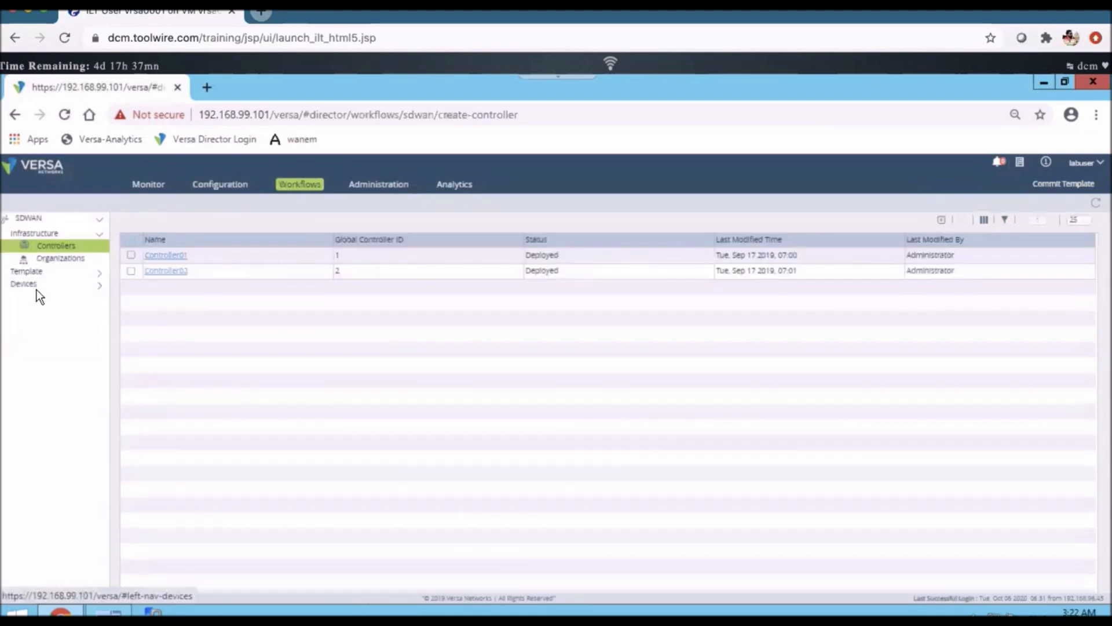
left_click(37, 289)
left_click(54, 297)
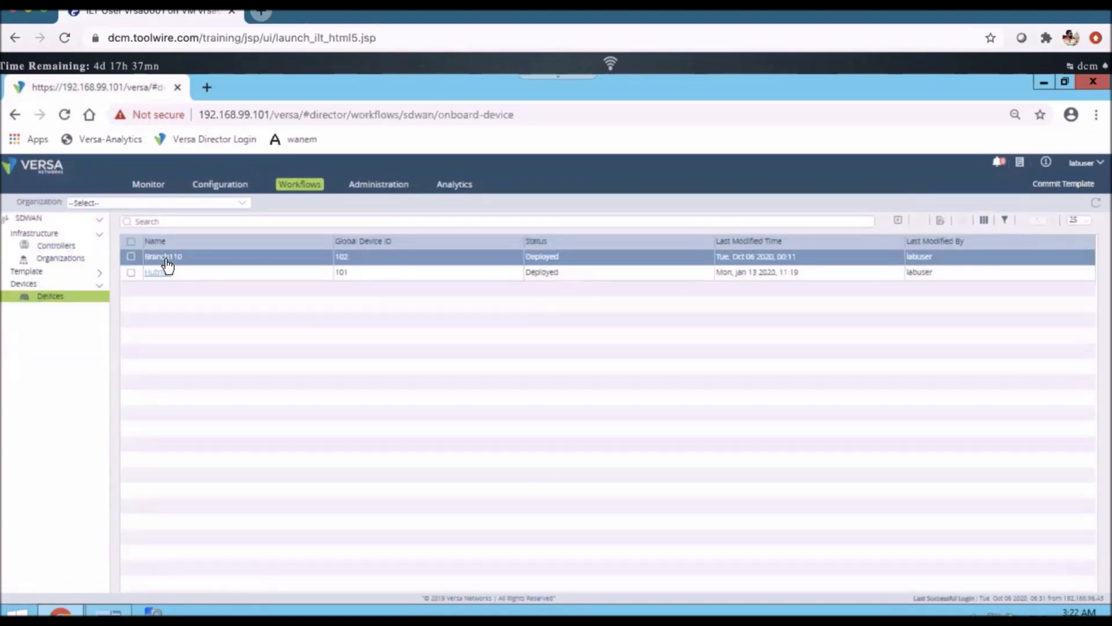
left_click(166, 261)
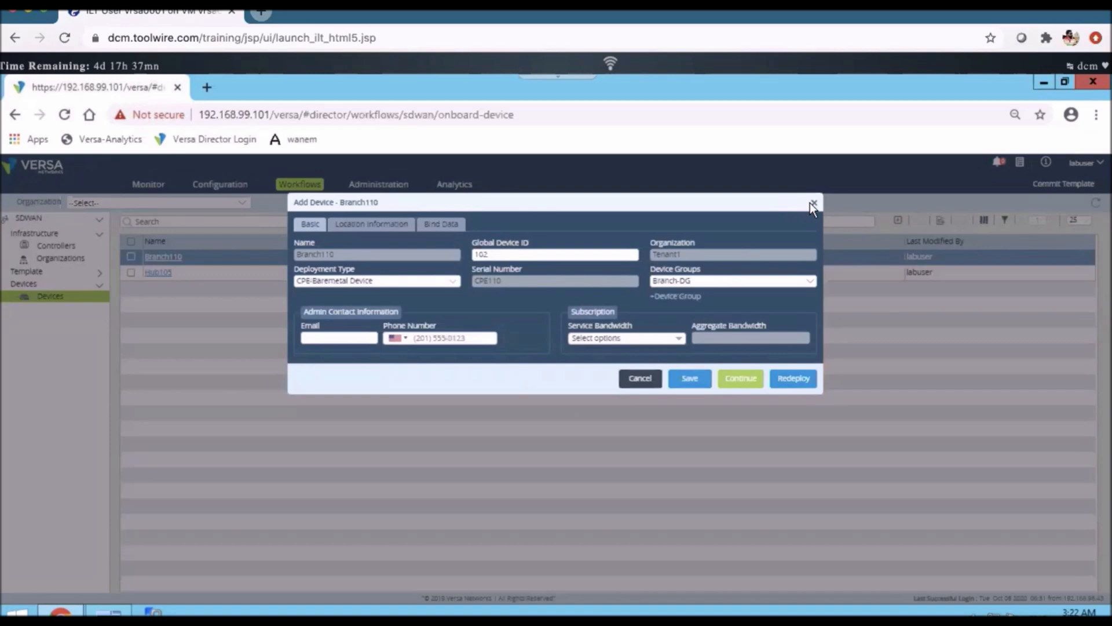
left_click(440, 224)
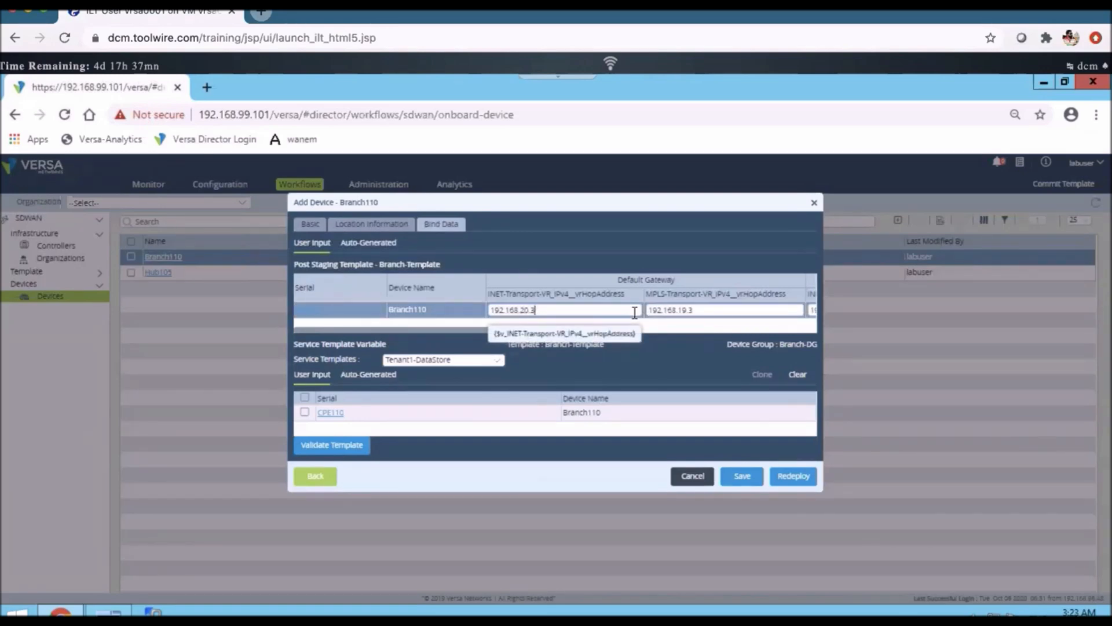
left_click(691, 476)
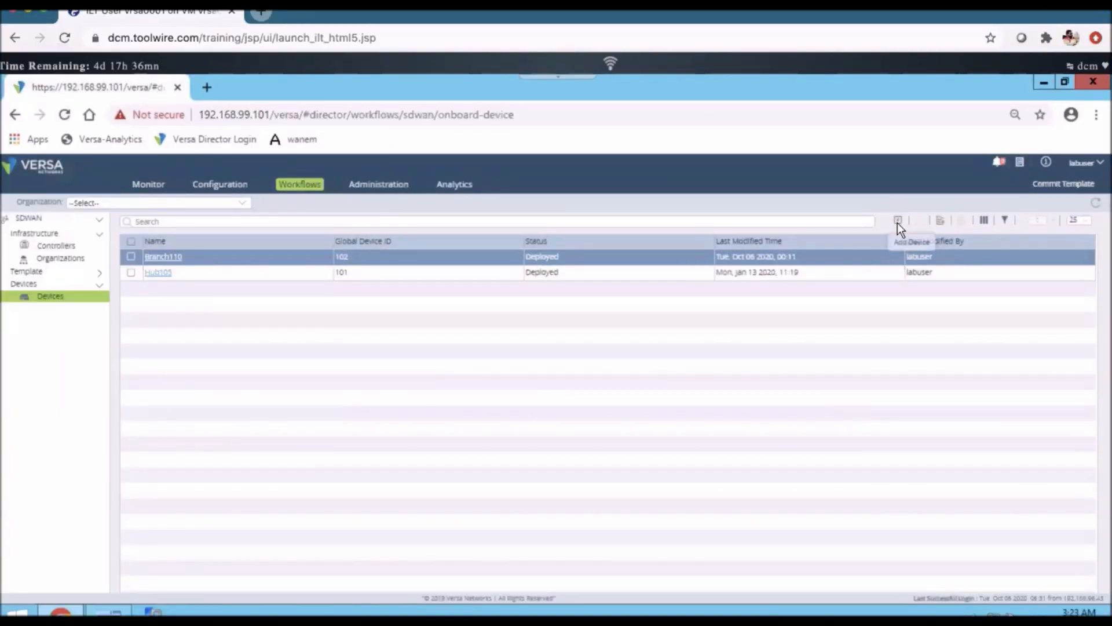
Start a new device named Branch111, adapting the suggested Branch110 name
left_click(898, 222)
left_click(347, 256)
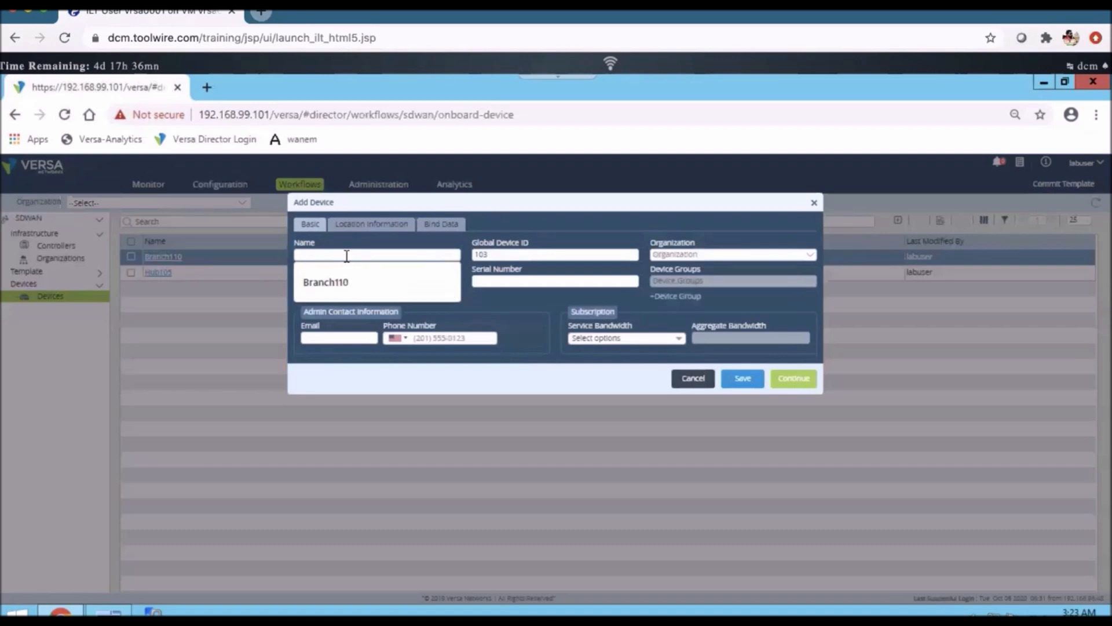
left_click(342, 281)
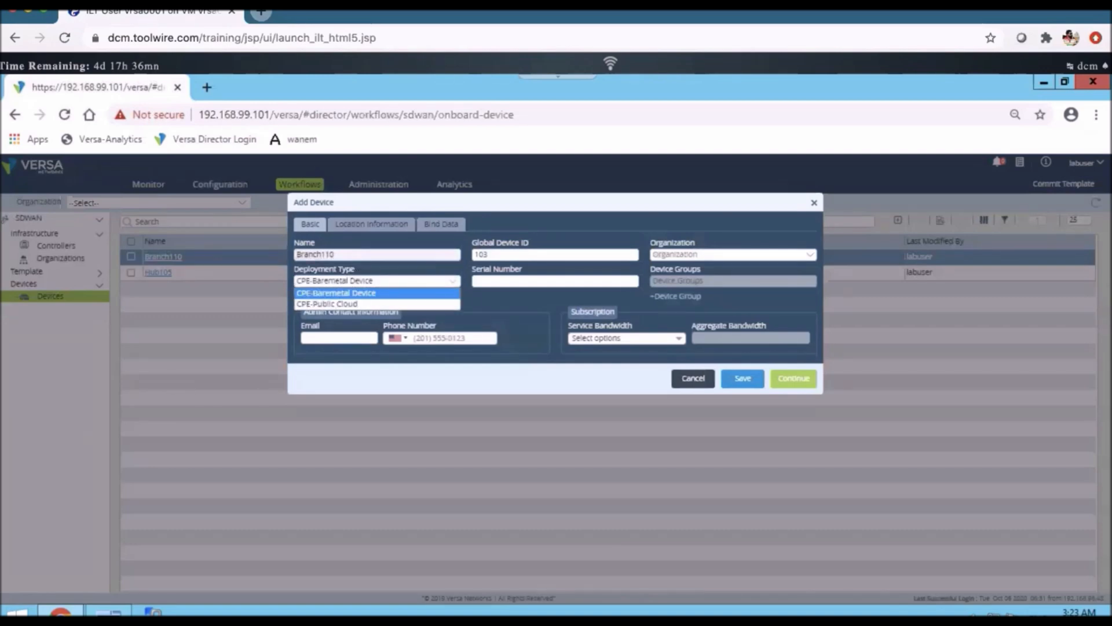
left_click(358, 253)
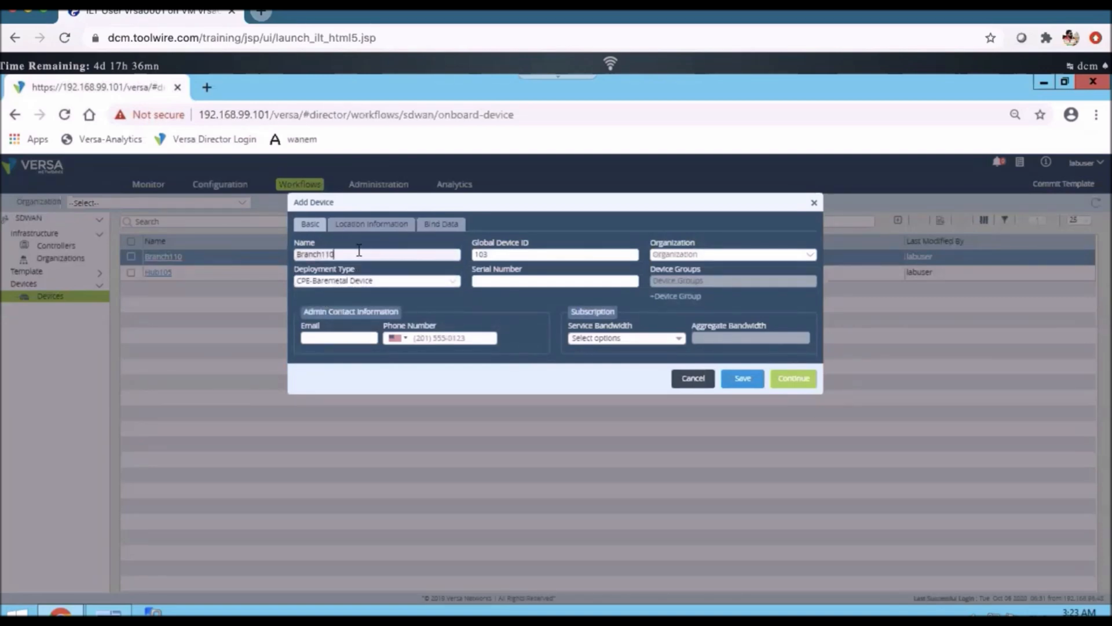
key("BackSpace")
type("1")
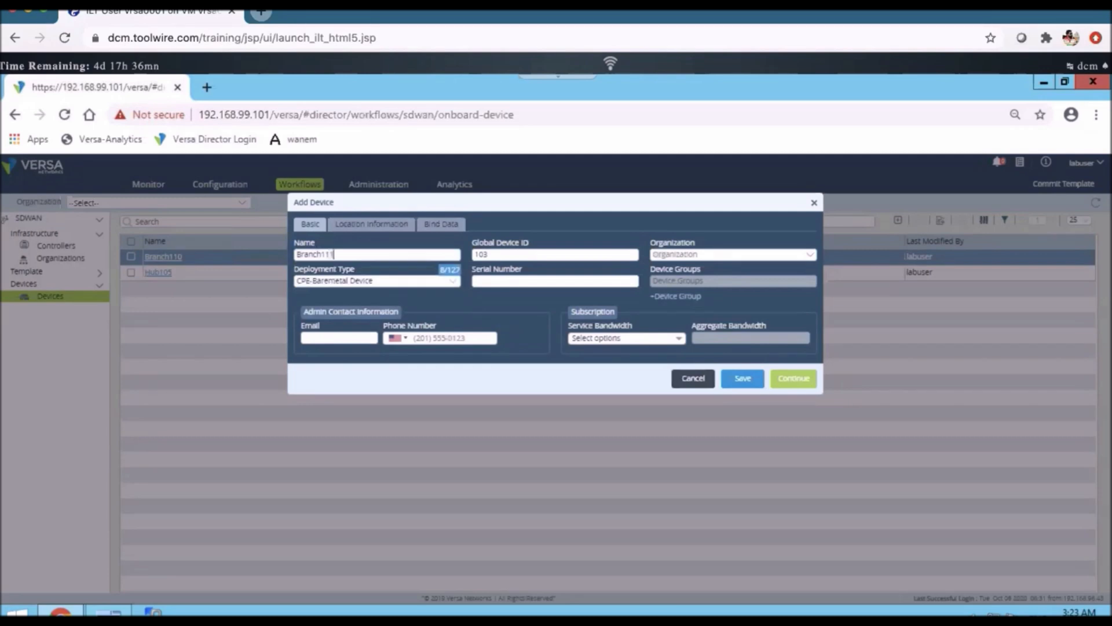
Assign it to organization Tenant1 and device group Branch-DG with serial number CPE111
left_click(674, 254)
left_click(668, 278)
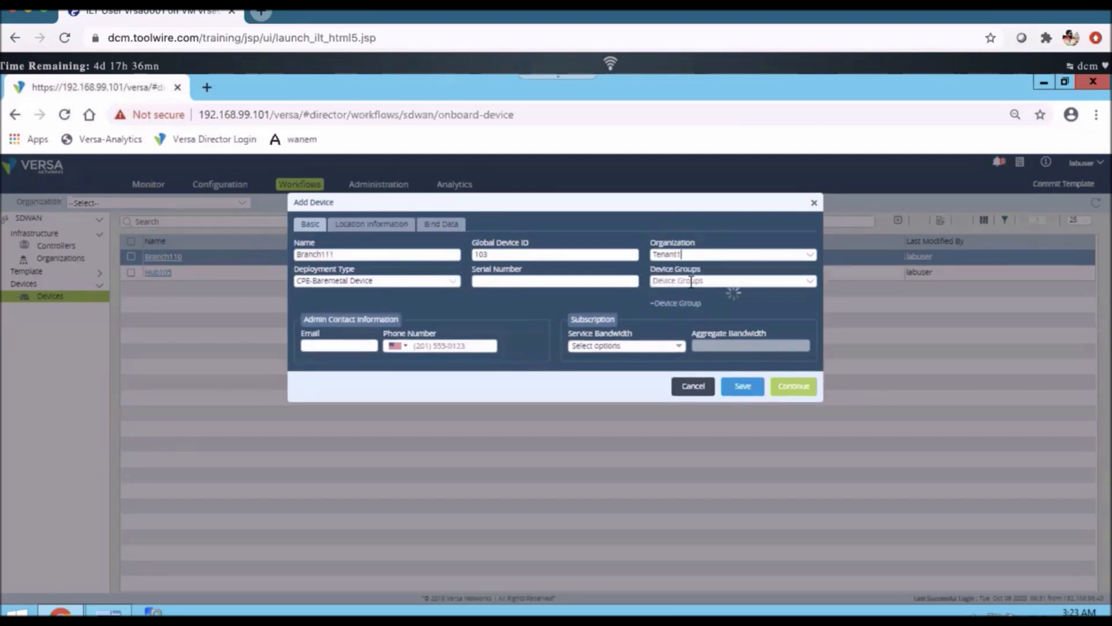
left_click(691, 281)
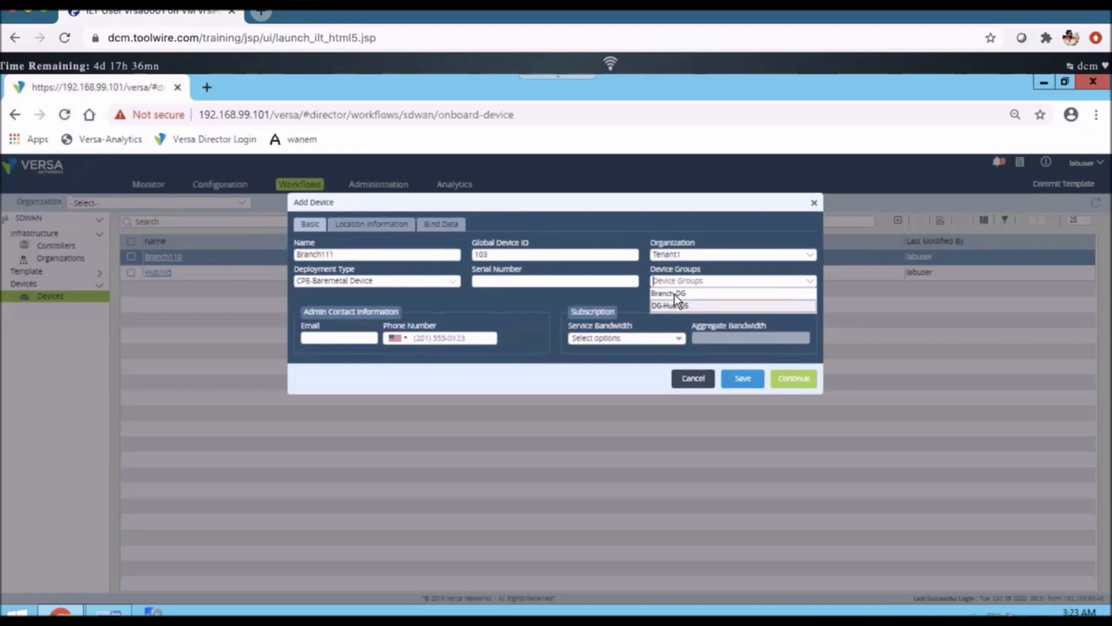
left_click(674, 293)
left_click(527, 280)
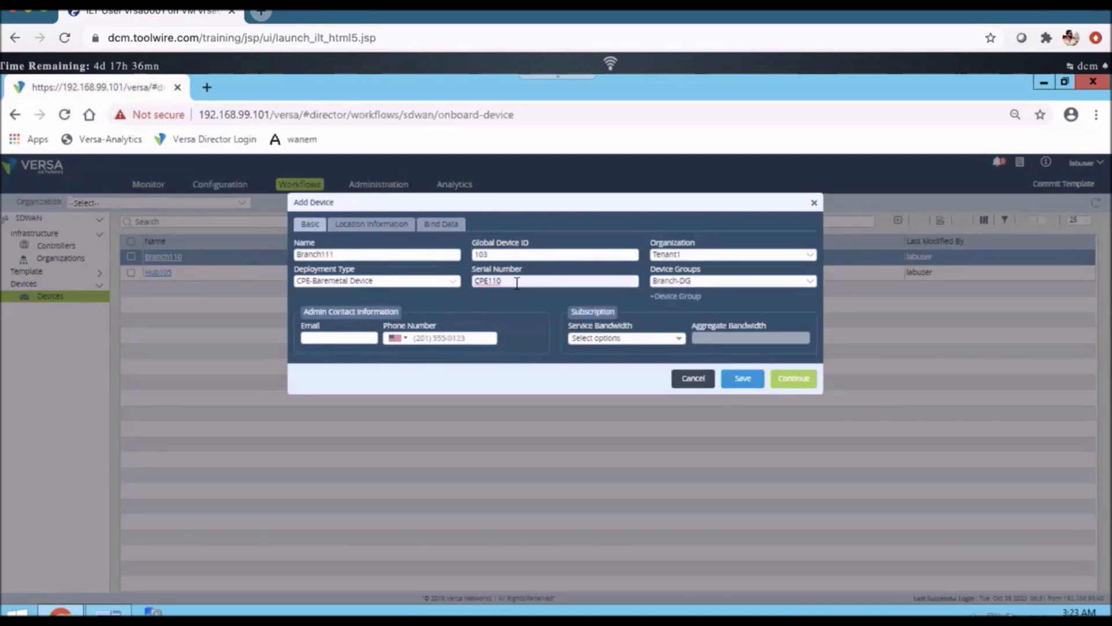
type("CPE111")
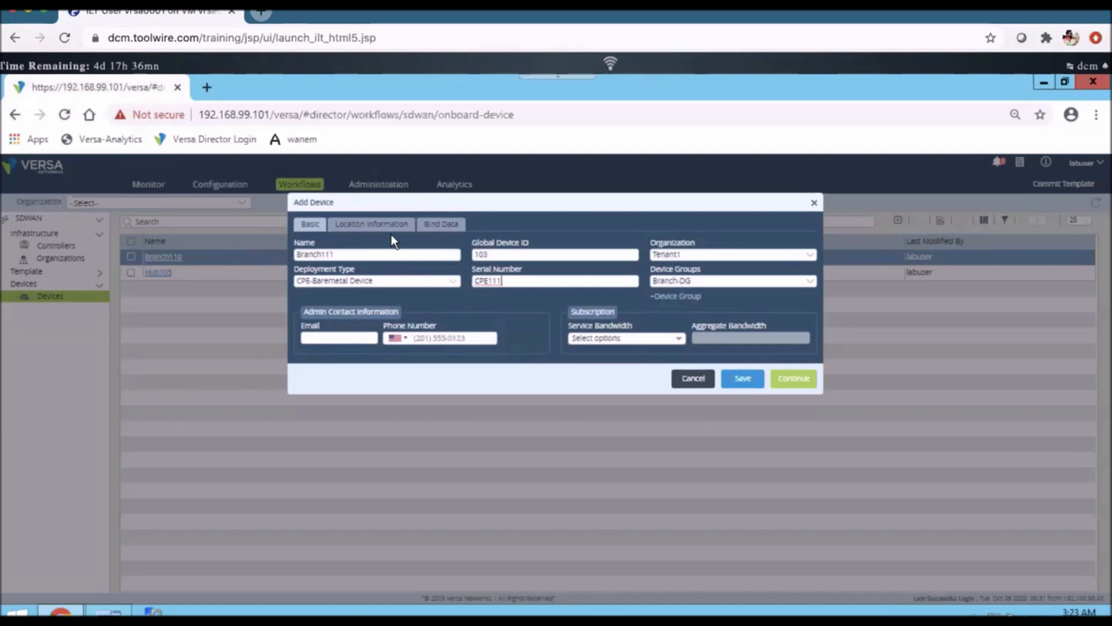
left_click(375, 229)
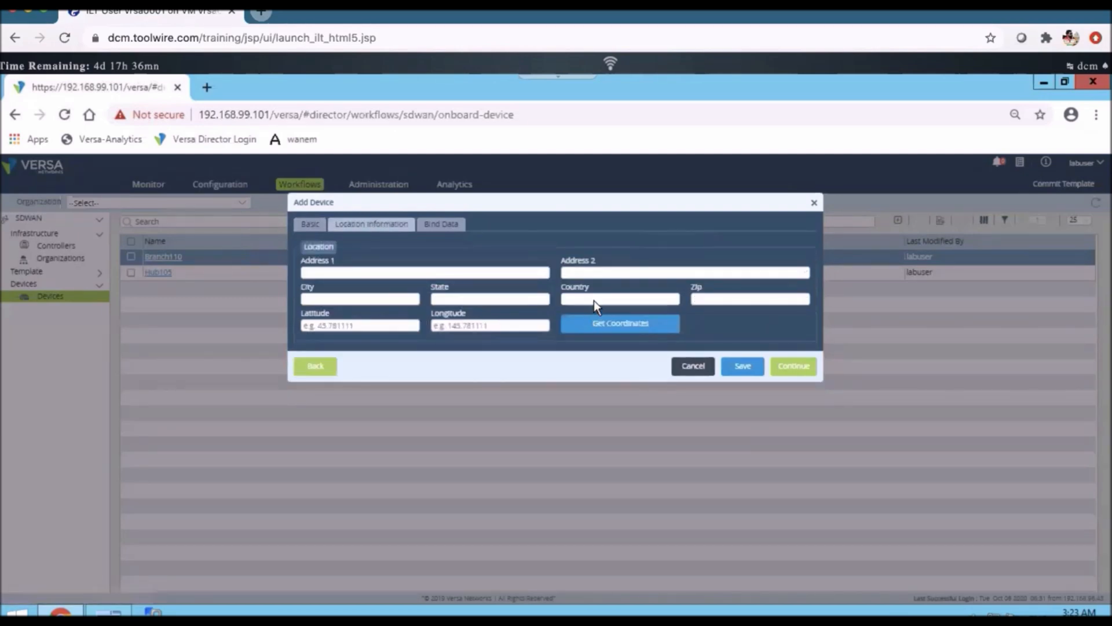
Set Branch111's country to India and fill in its latitude and longitude
left_click(593, 299)
left_click(582, 326)
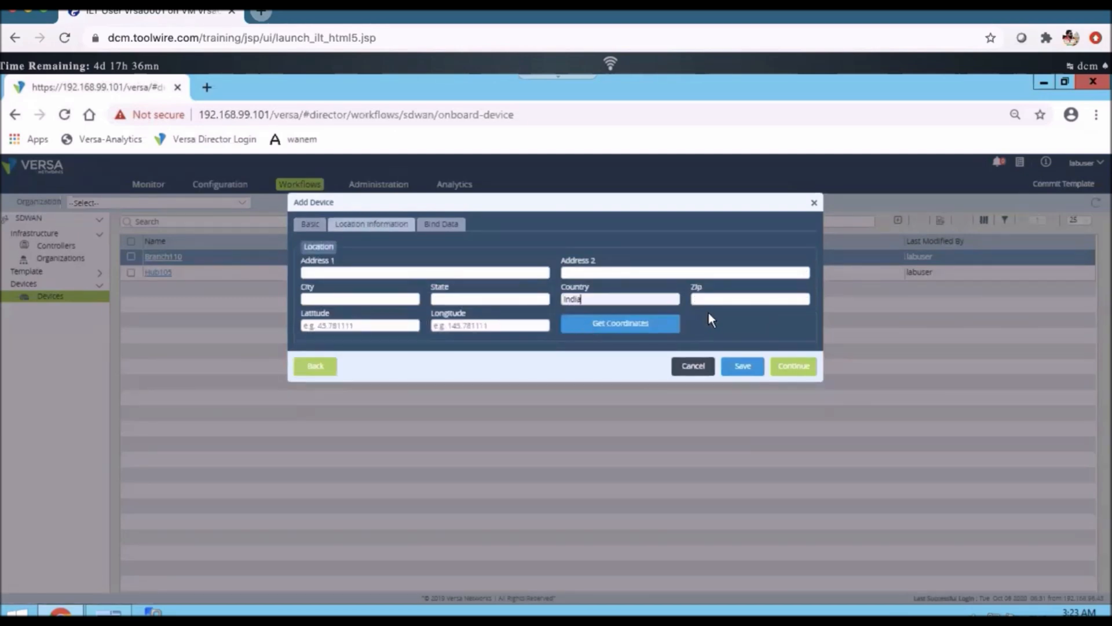
left_click(615, 328)
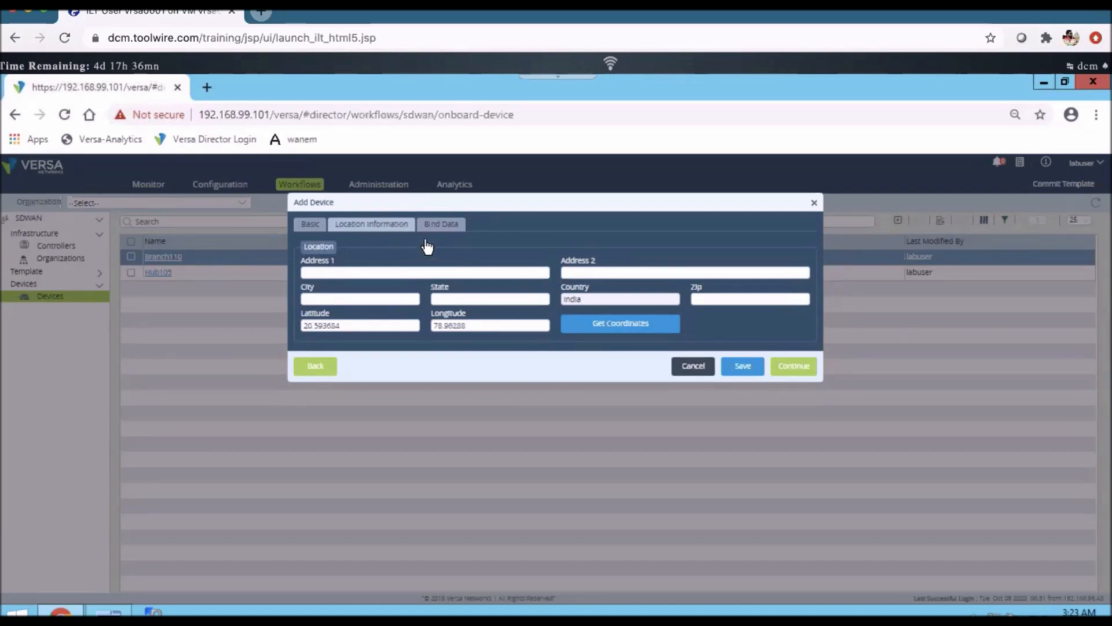
Review the CPE111 template bind-data variables without changes, then cancel adding Branch111
left_click(441, 224)
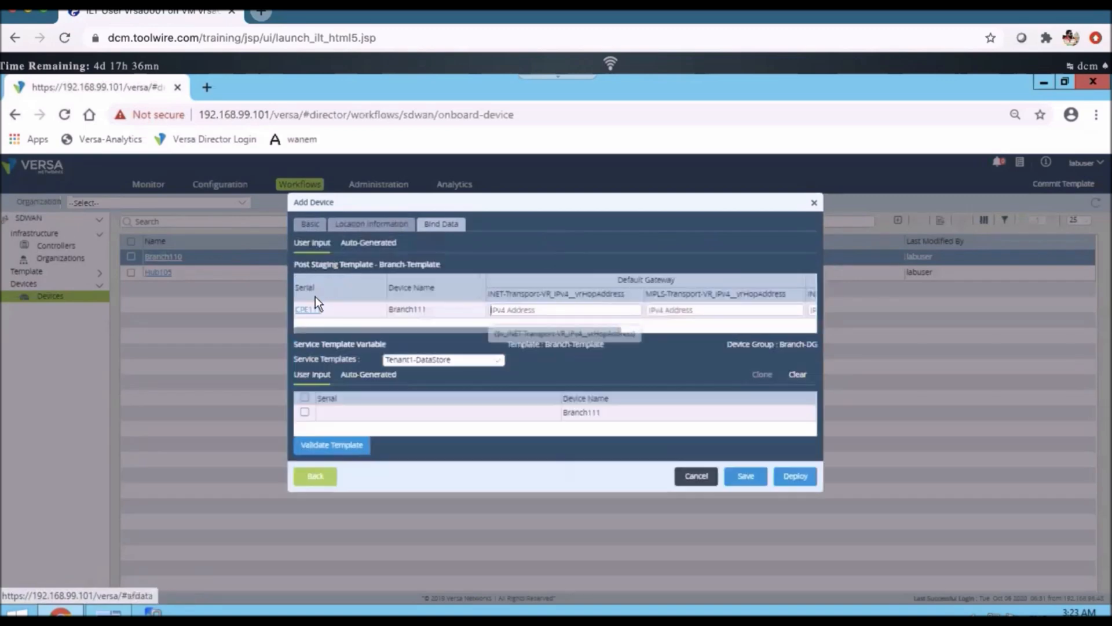
left_click(312, 314)
left_click(312, 315)
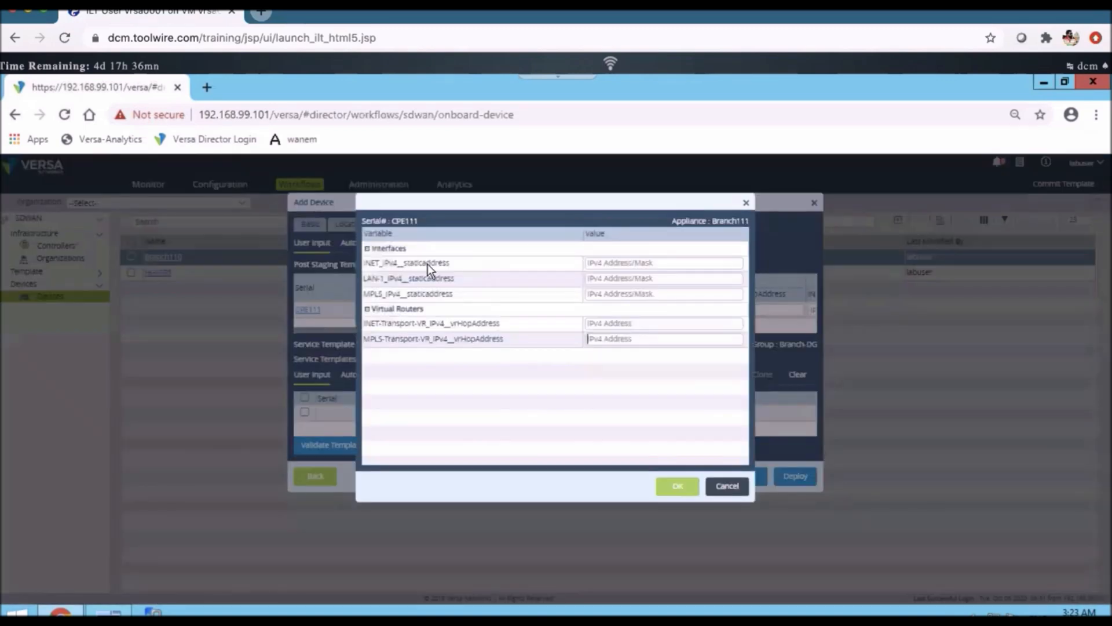
left_click(602, 339)
left_click(733, 486)
left_click(689, 477)
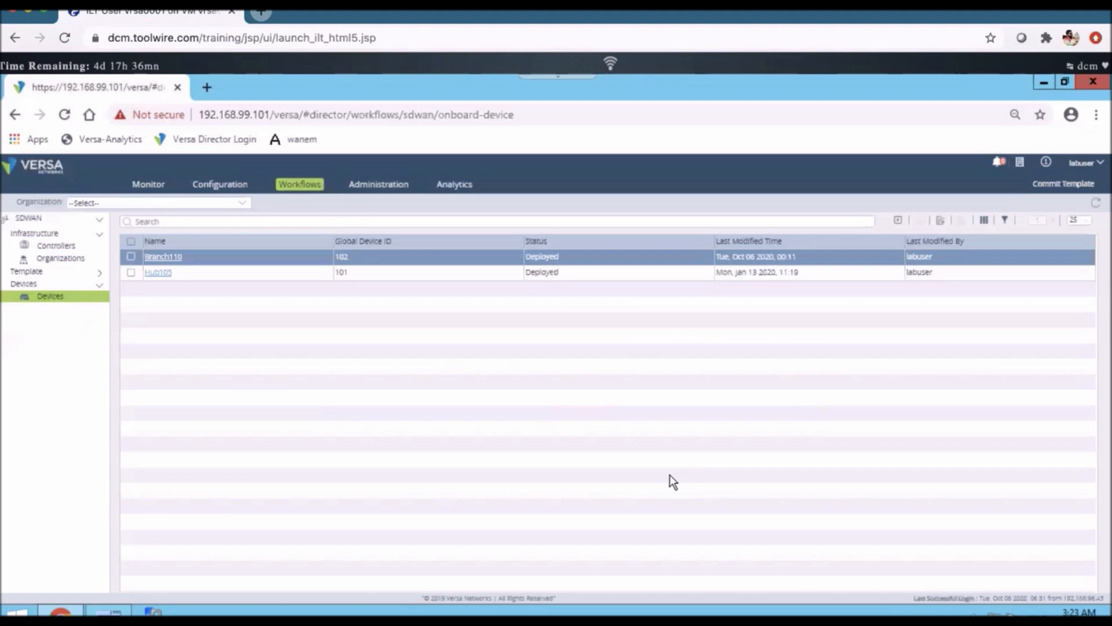